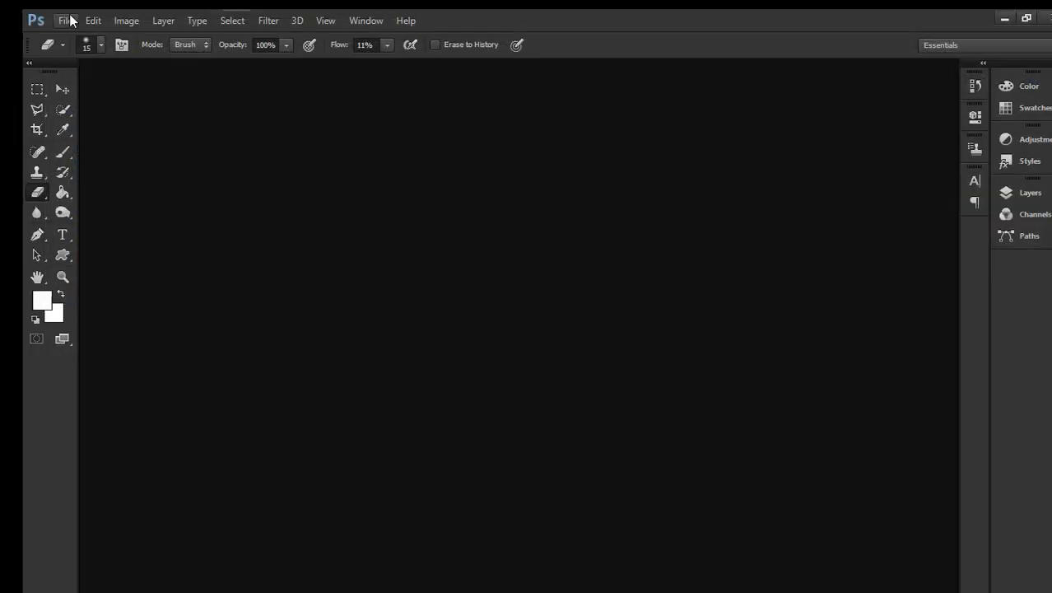
# Open the brick wall image brick-wall-1916752_1920.jpg.
pyautogui.click(67, 20)
pyautogui.click(99, 53)
pyautogui.doubleClick(195, 135)
# Try to install the Electronica font from the "the first lesson" folder, decline replacing the existing copy, and return to Photoshop.
pyautogui.click(1003, 20)
pyautogui.doubleClick(457, 185)
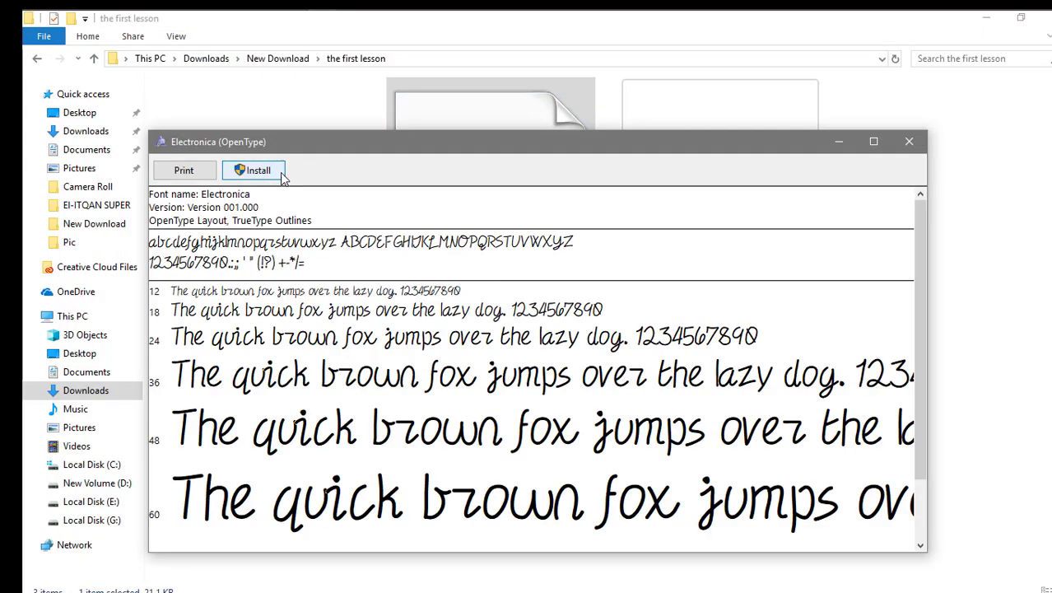
pyautogui.click(263, 170)
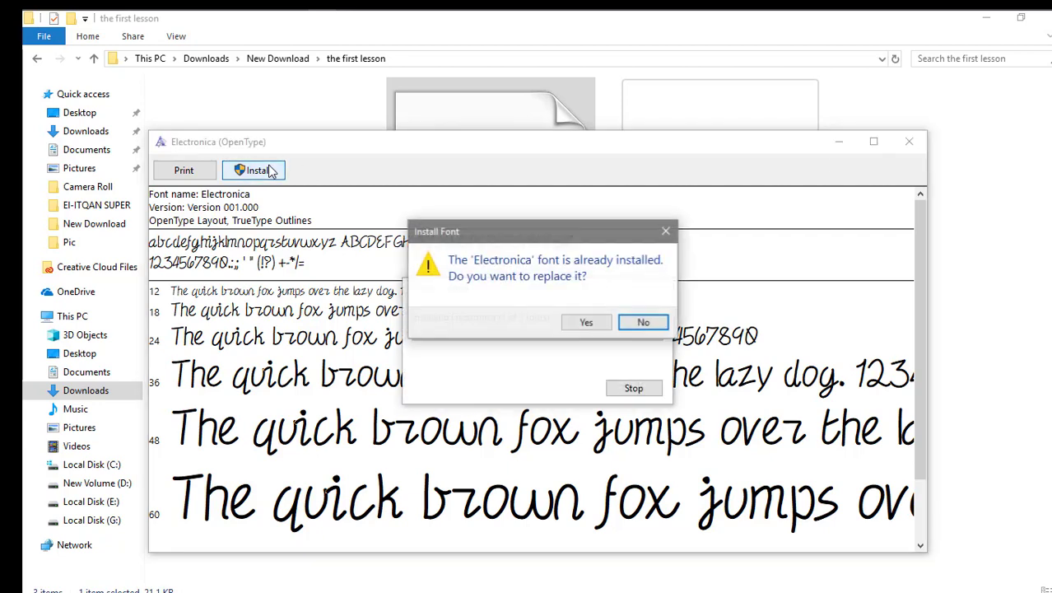
pyautogui.click(652, 321)
pyautogui.click(840, 149)
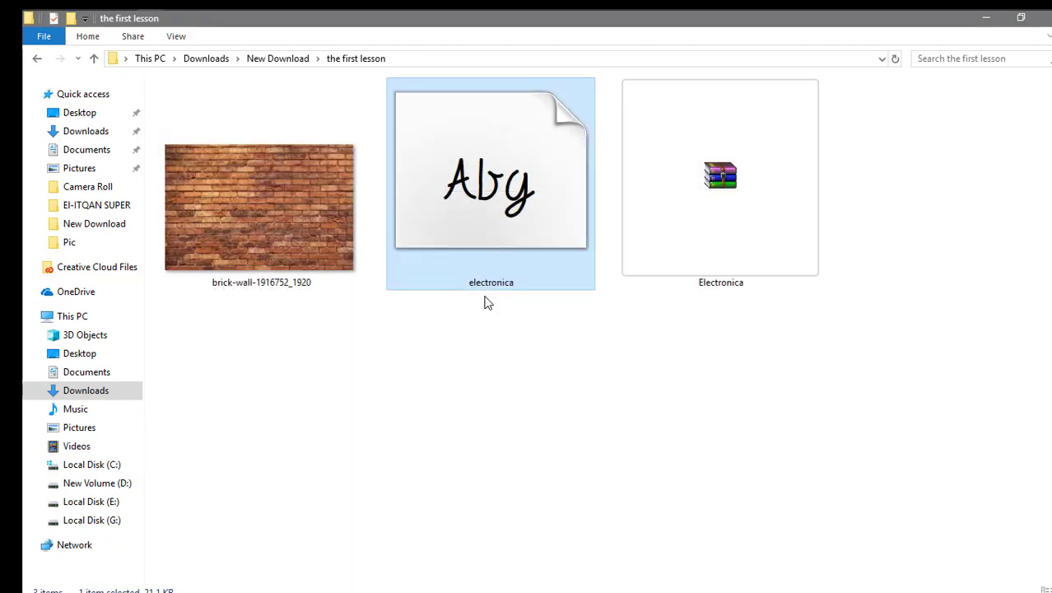
pyautogui.click(485, 363)
pyautogui.click(235, 16)
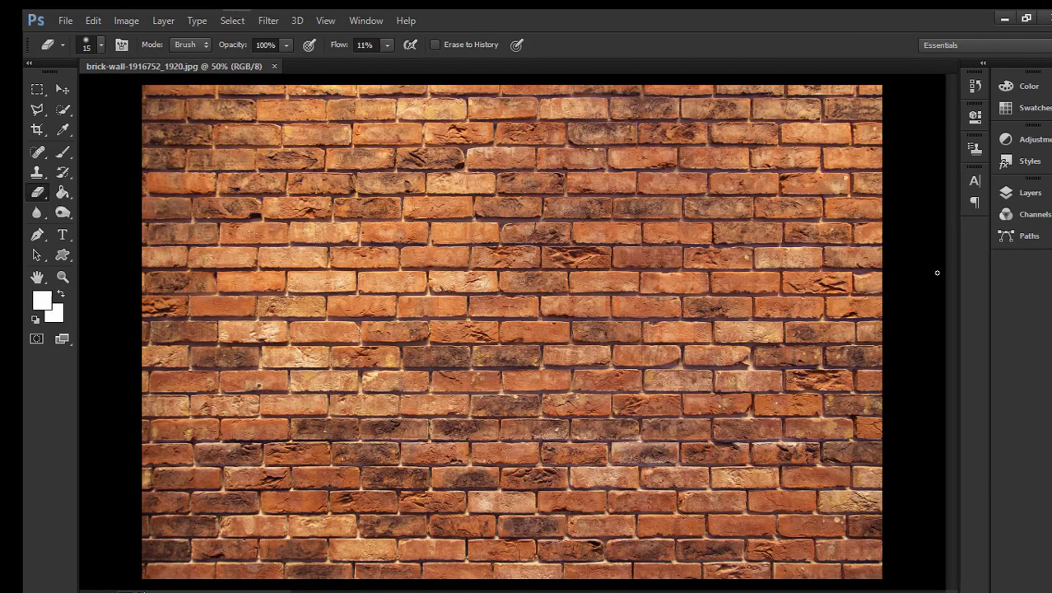
# Add an empty layer, and insert a Hue/Saturation adjustment directly above the Background layer.
pyautogui.click(1021, 194)
pyautogui.click(942, 478)
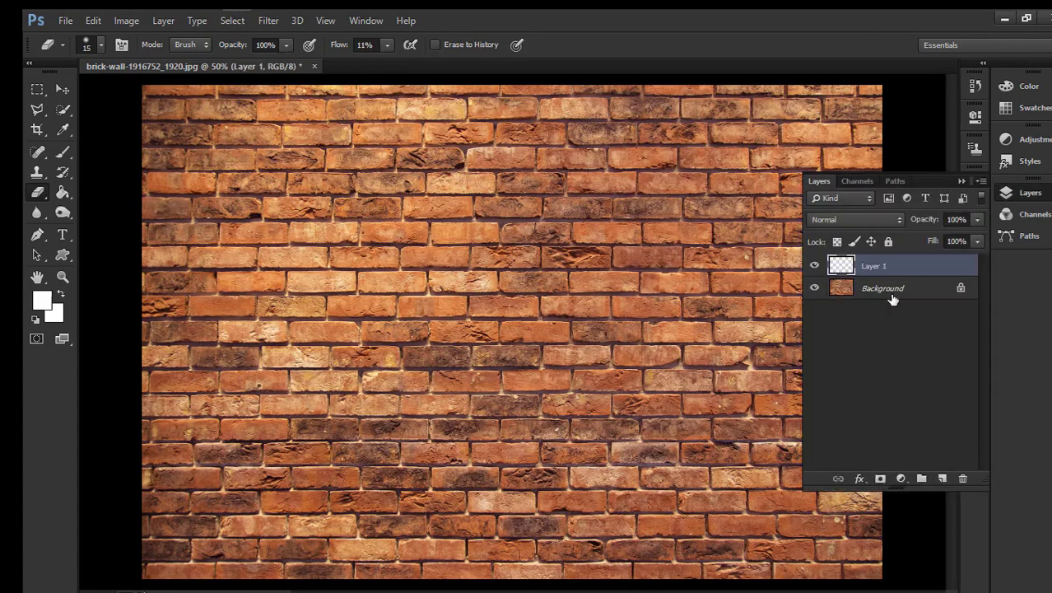
pyautogui.click(894, 290)
pyautogui.click(901, 478)
pyautogui.click(941, 294)
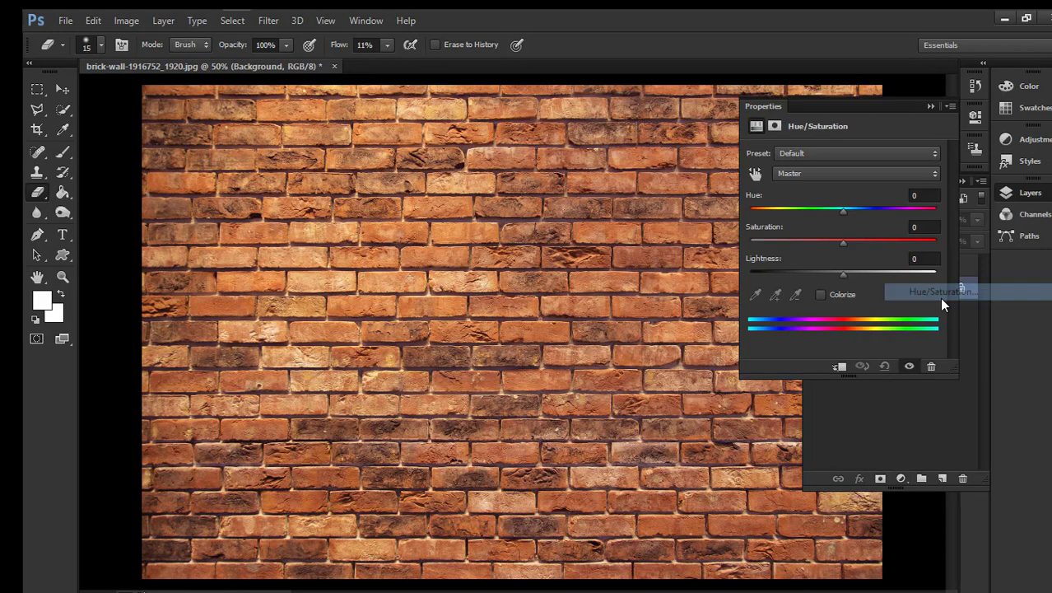
# Darken the brick wall by setting the adjustment's saturation to -34 and lightness to about -89.
pyautogui.moveTo(841, 274); pyautogui.dragTo(765, 274)
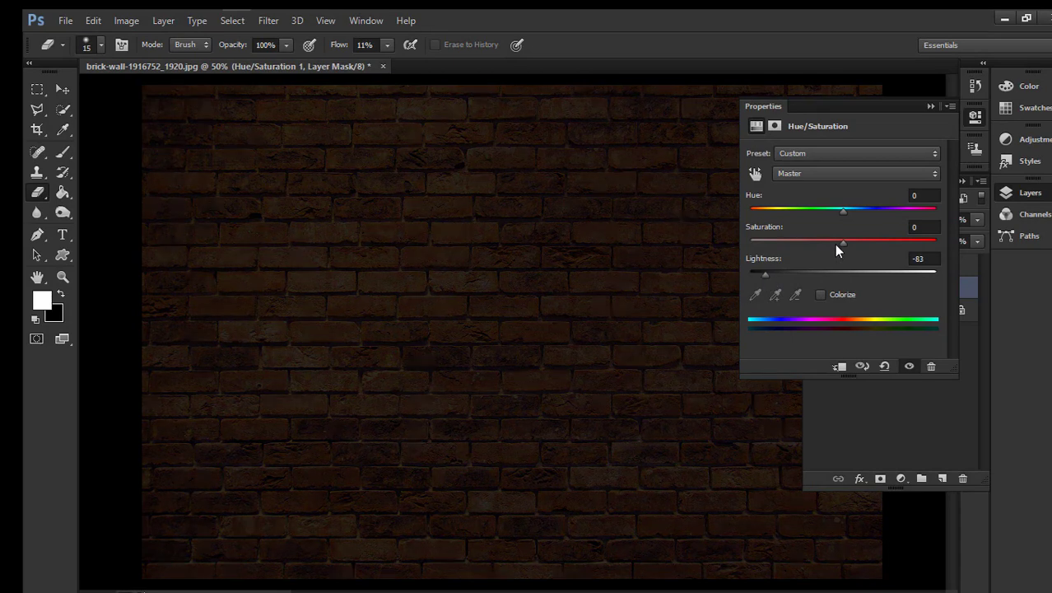
pyautogui.moveTo(835, 244); pyautogui.dragTo(812, 245)
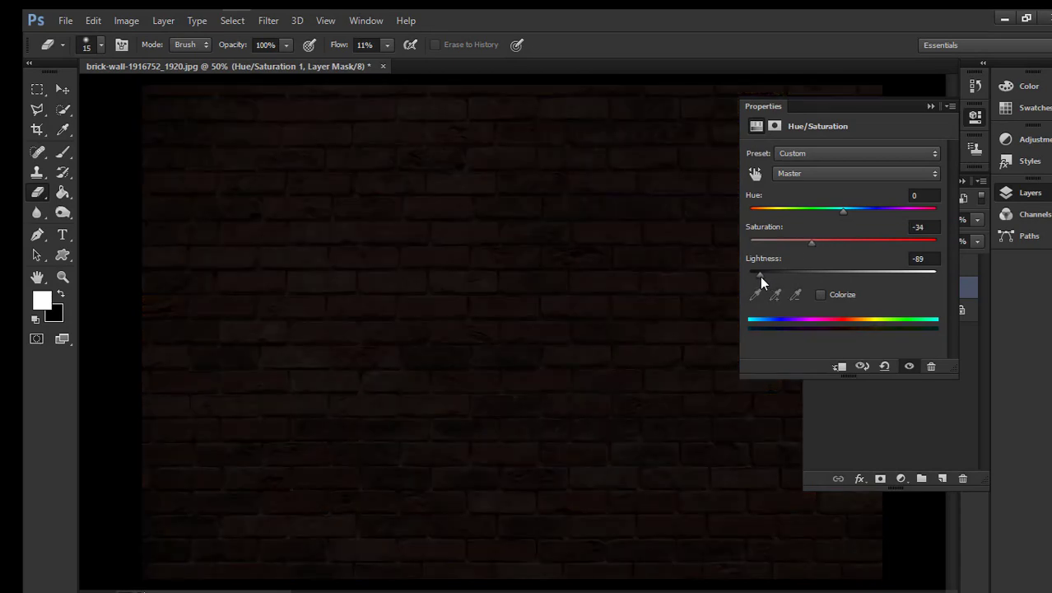
pyautogui.click(1029, 196)
# Fill Layer 1 with the Clouds render filter.
pyautogui.click(1029, 192)
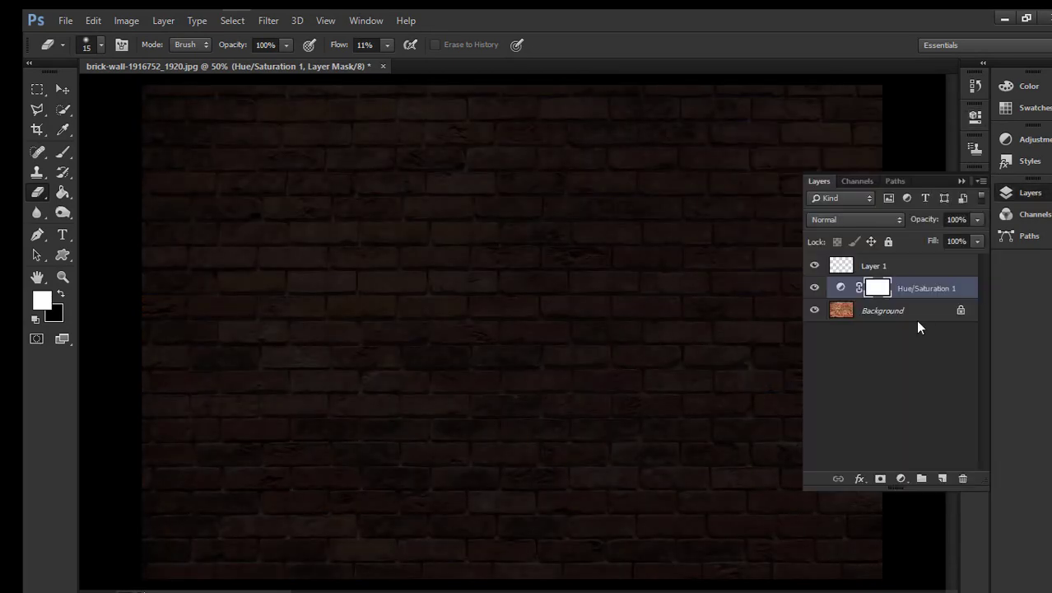
pyautogui.click(901, 267)
pyautogui.click(268, 20)
pyautogui.moveTo(393, 250)
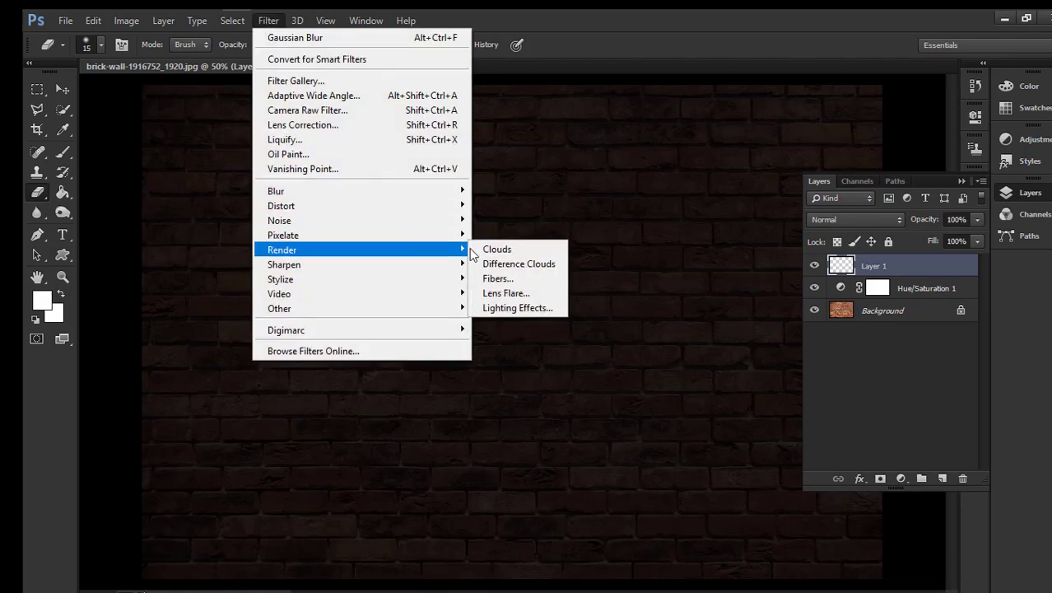
pyautogui.click(497, 249)
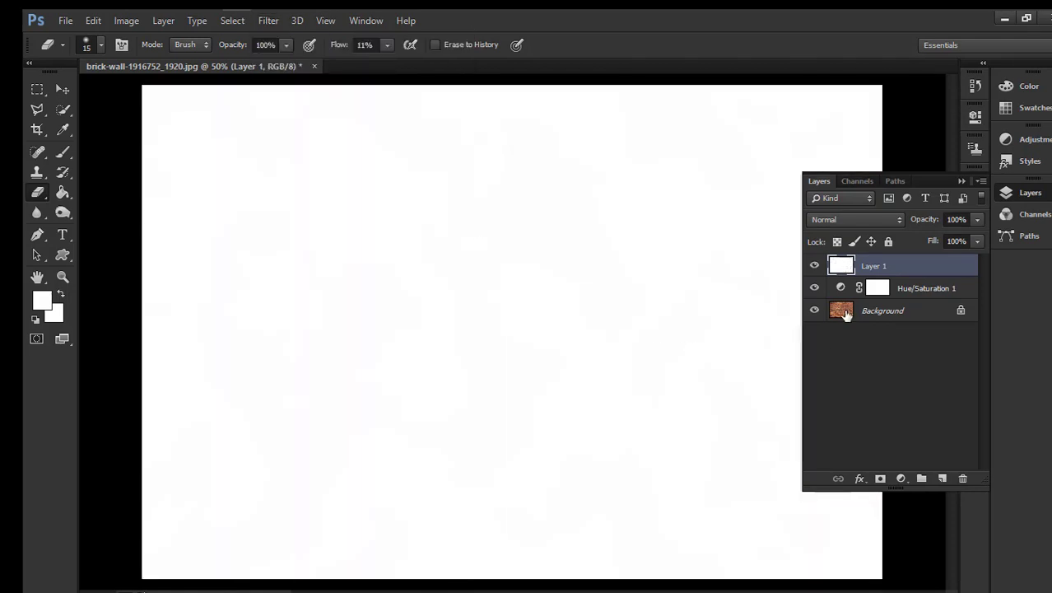
# Set the blend mode of the clouds layer to Soft Light.
pyautogui.click(856, 219)
pyautogui.click(874, 215)
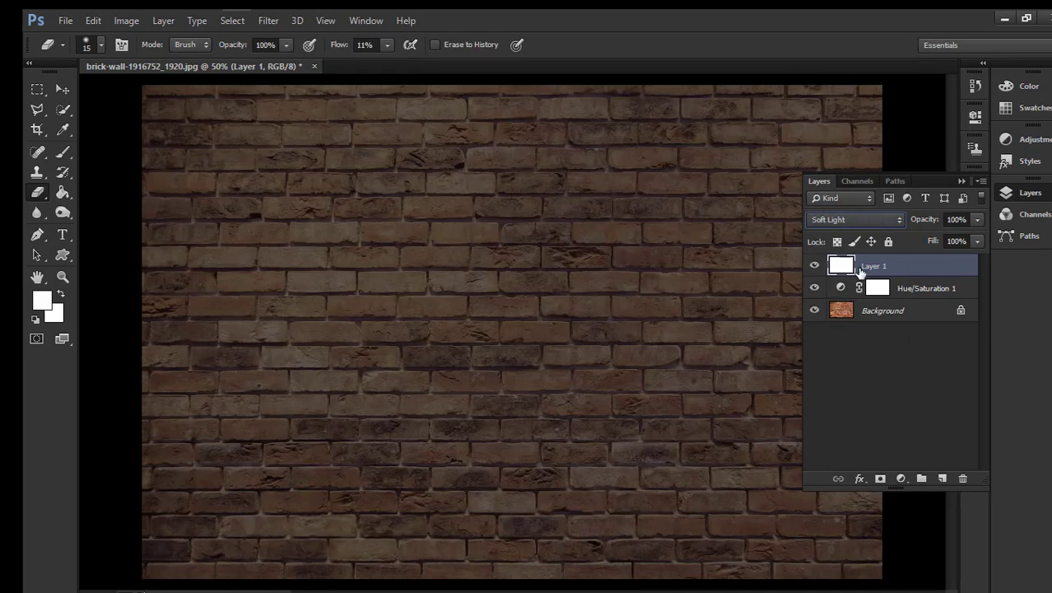
pyautogui.click(861, 220)
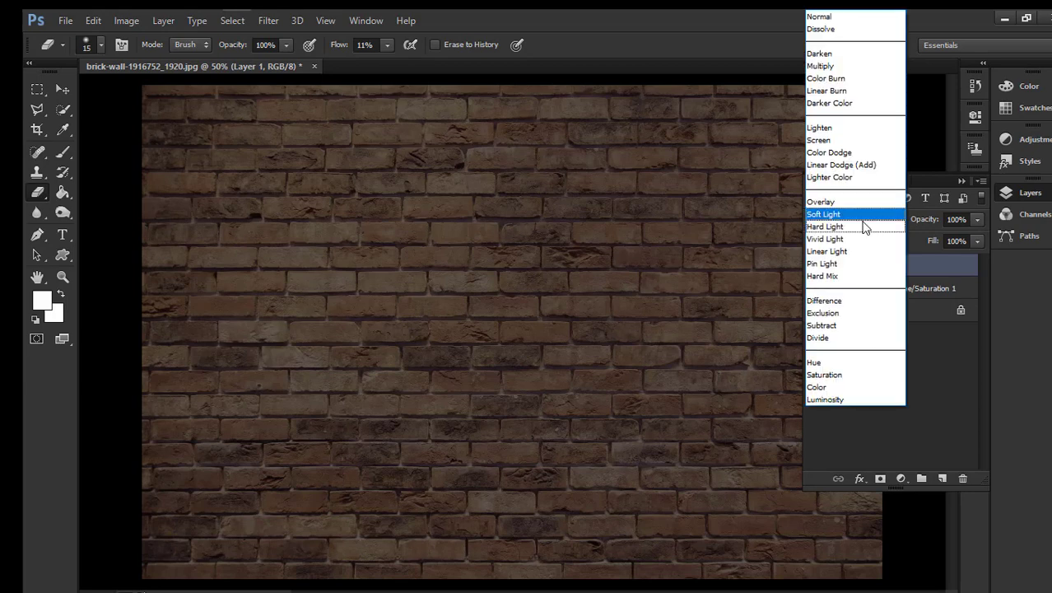
pyautogui.click(960, 373)
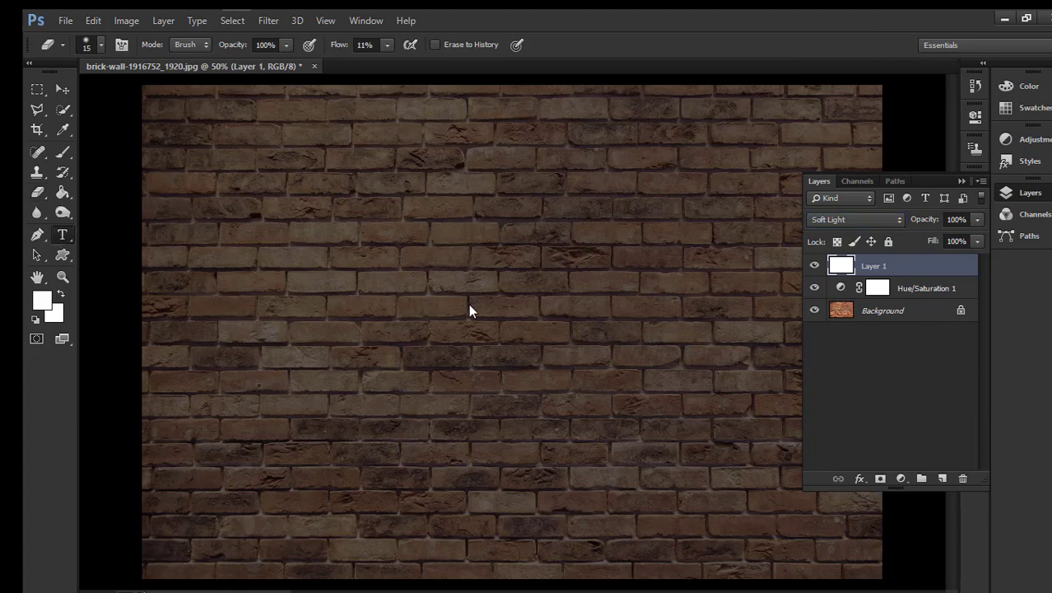
# Start a text line at the centre of the wall and set its text colour to #00ccff.
pyautogui.press('t')
pyautogui.click(514, 311)
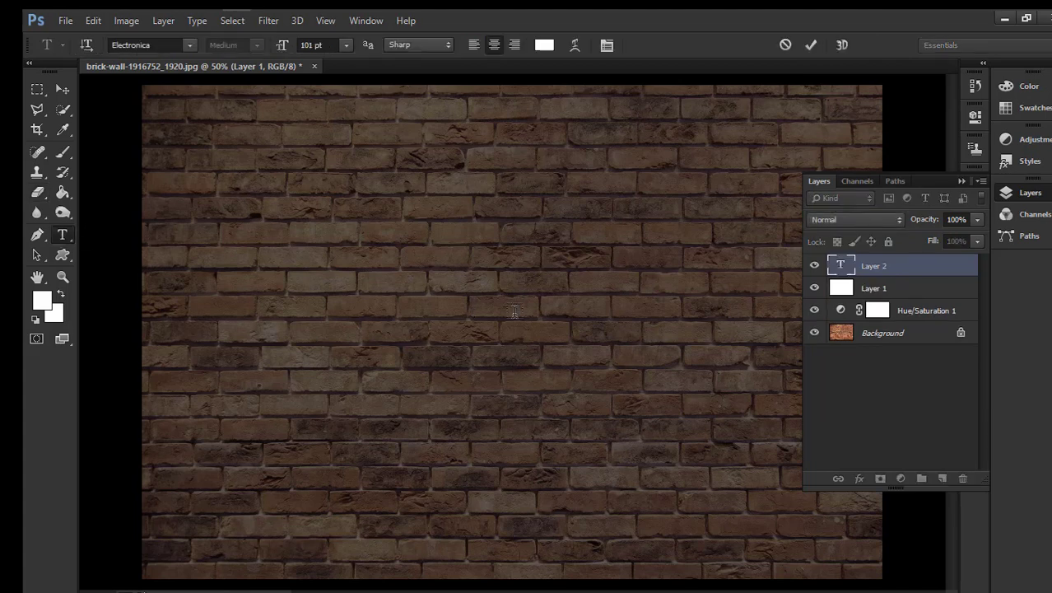
pyautogui.click(544, 46)
pyautogui.click(810, 291)
pyautogui.click(793, 249)
pyautogui.moveTo(794, 248); pyautogui.dragTo(793, 244)
pyautogui.moveTo(796, 290); pyautogui.dragTo(795, 283)
pyautogui.click(875, 400)
pyautogui.write('aaff')
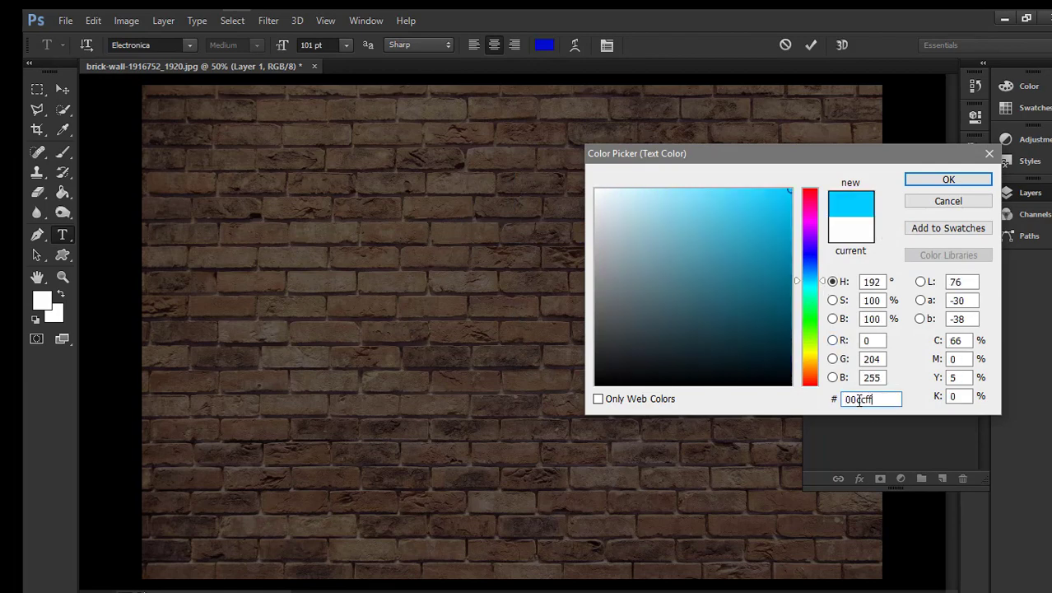
pyautogui.click(939, 180)
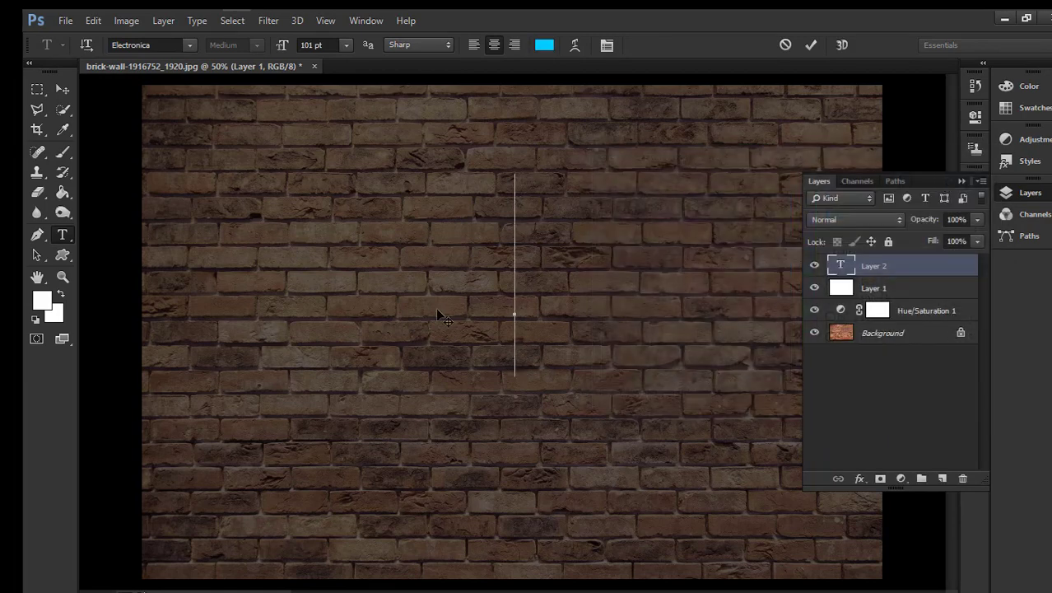
# Enter the name as the sign's text in the Electronica font, correcting its ending.
pyautogui.write('Mahze')
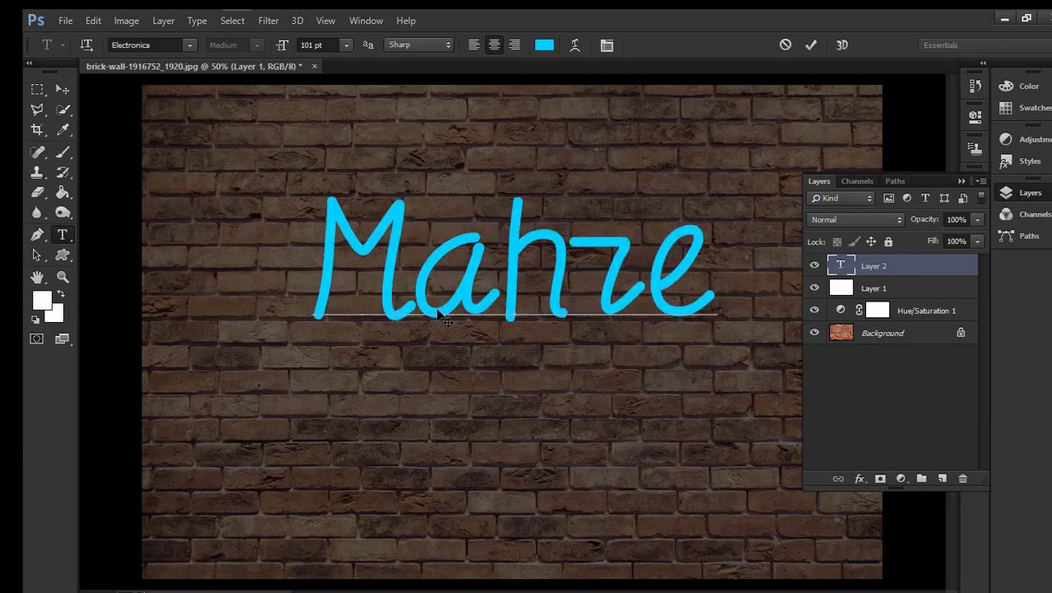
pyautogui.press('BackSpace')
pyautogui.write('ez')
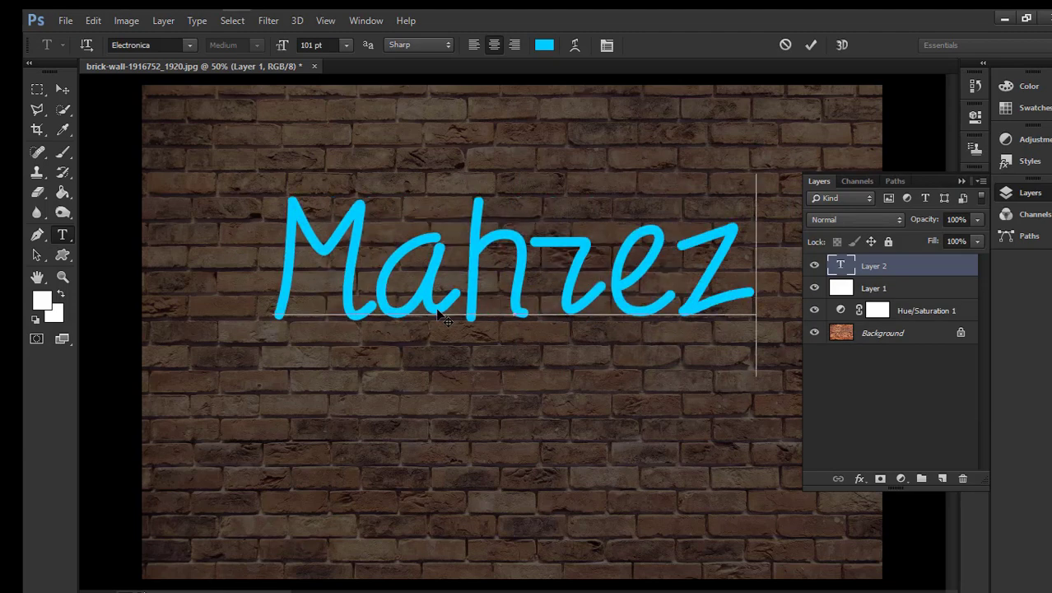
# Scale the text to about 78% width and 80% height and centre it on the brick wall.
pyautogui.click(62, 88)
pyautogui.hotkey('ctrl', 't')
pyautogui.moveTo(275, 209); pyautogui.dragTo(378, 214)
pyautogui.moveTo(453, 276); pyautogui.dragTo(403, 292)
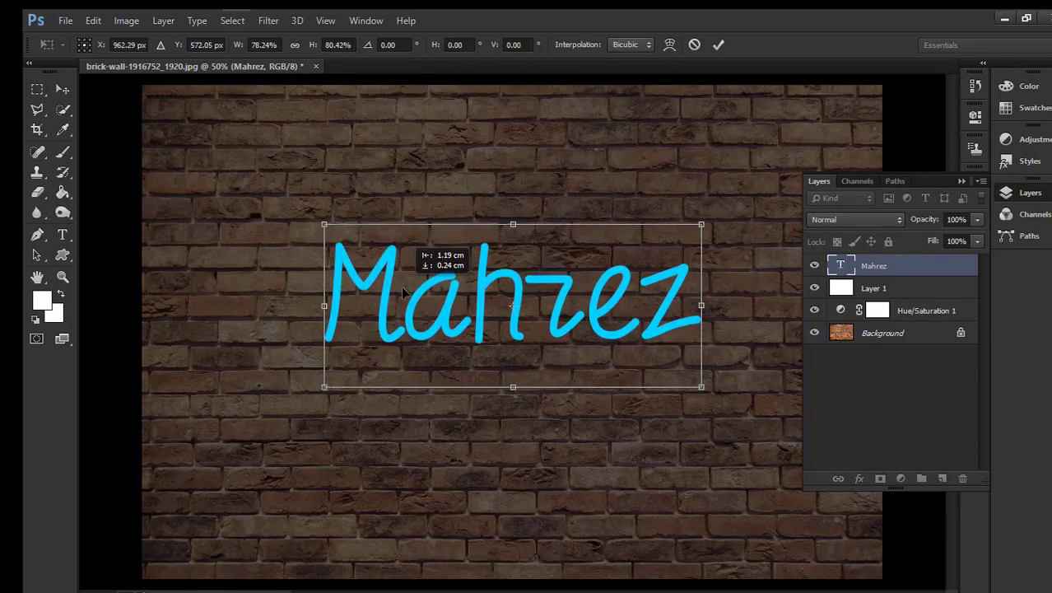
pyautogui.press('Return')
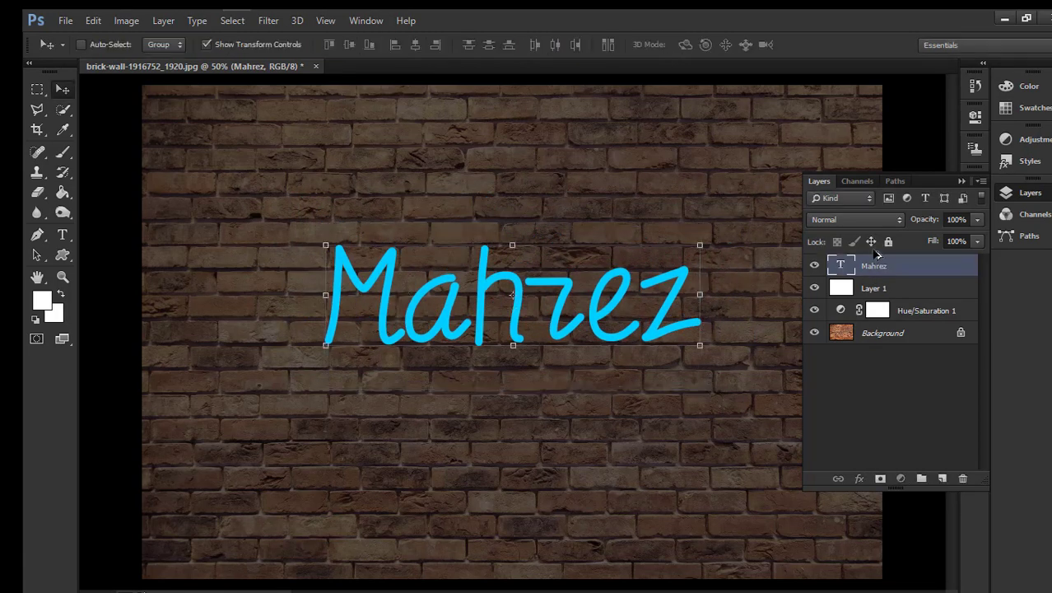
# Duplicate the text layer beneath the original and apply a Gaussian Blur to the rasterized copy as a glow.
pyautogui.hotkey('ctrl', 'j')
pyautogui.moveTo(827, 295); pyautogui.dragTo(831, 300)
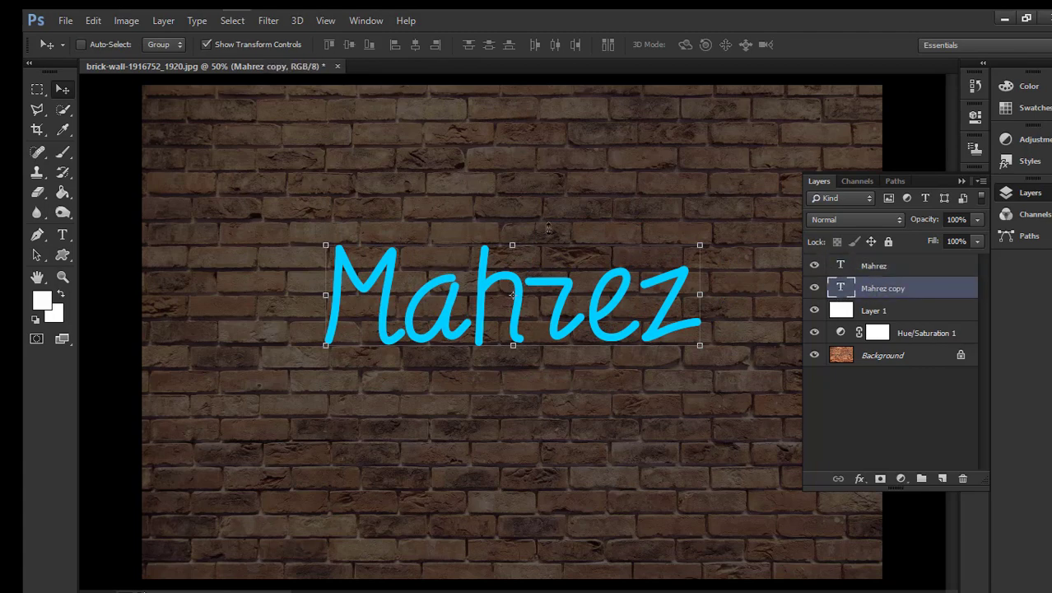
pyautogui.click(269, 21)
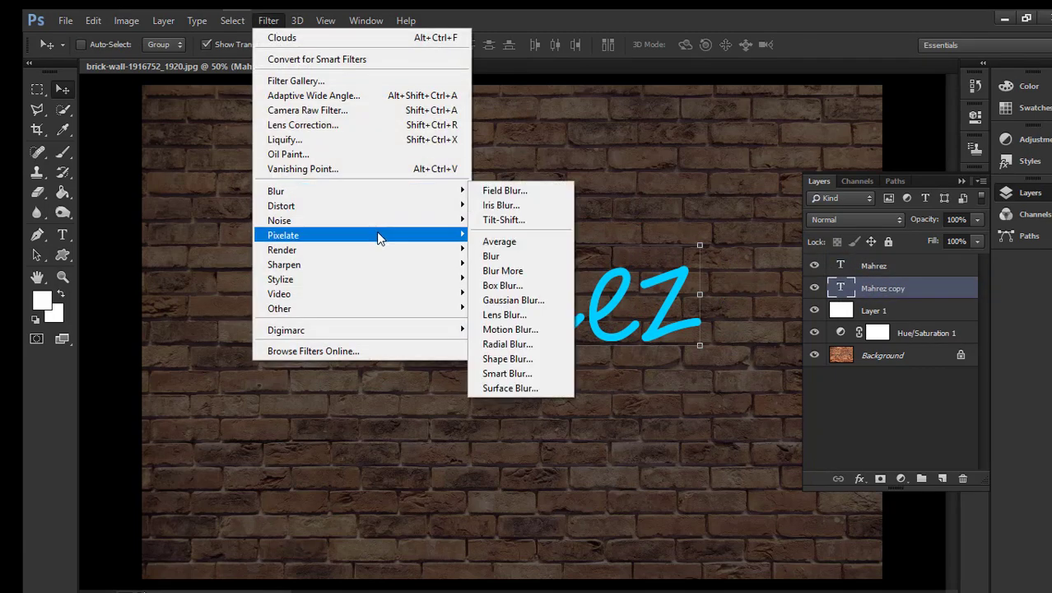
pyautogui.click(554, 301)
pyautogui.click(521, 252)
pyautogui.click(1014, 149)
pyautogui.press('v')
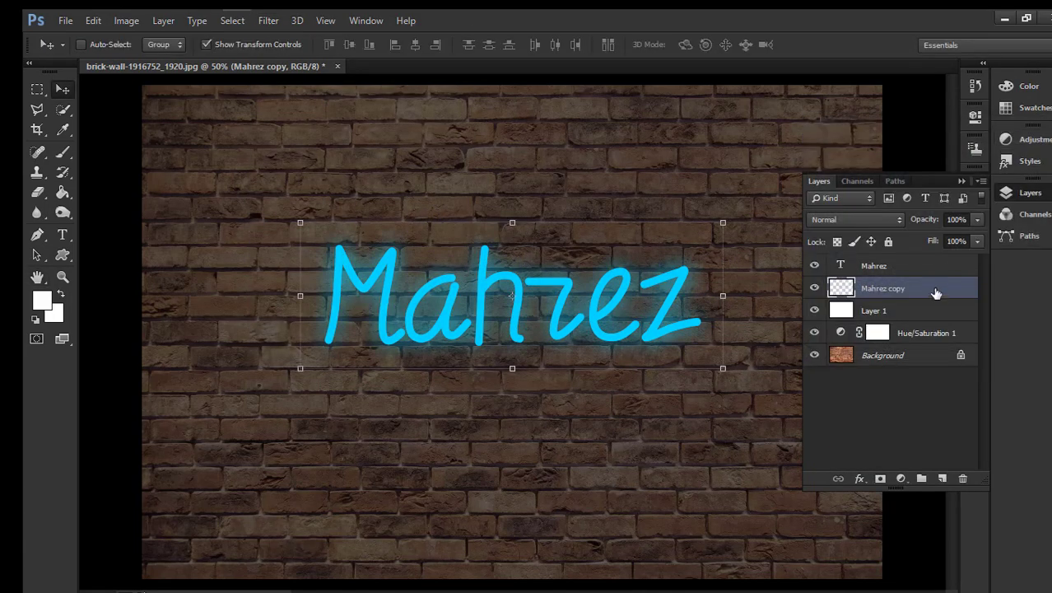
# Enable Drop Shadow, Inner Glow, Inner Shadow and Bevel & Emboss in the original text layer's style.
pyautogui.click(931, 266)
pyautogui.doubleClick(931, 269)
pyautogui.moveTo(559, 116); pyautogui.dragTo(779, 88)
pyautogui.click(731, 343)
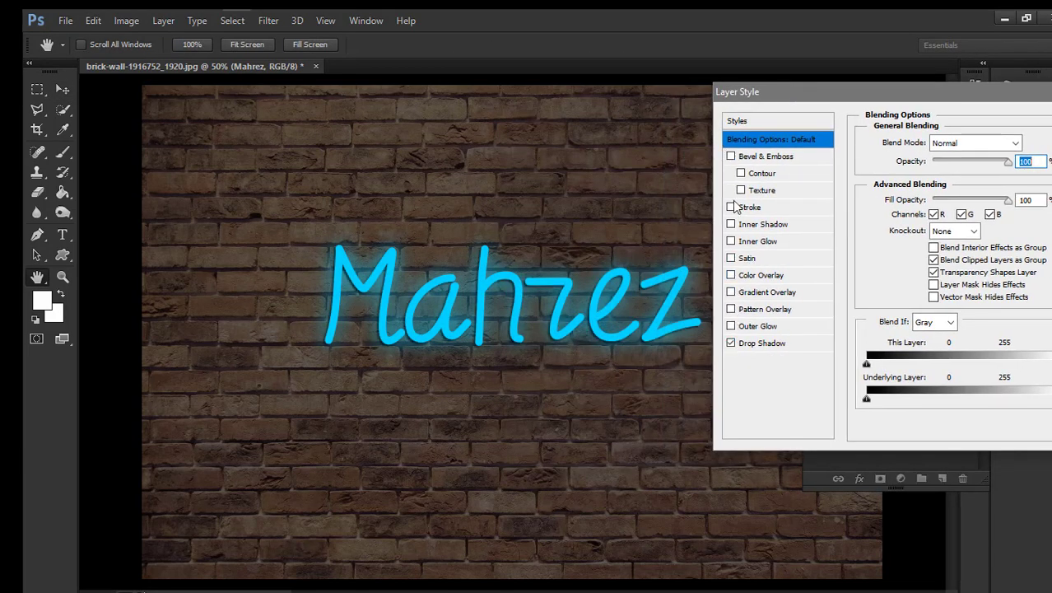
pyautogui.click(731, 241)
pyautogui.click(731, 224)
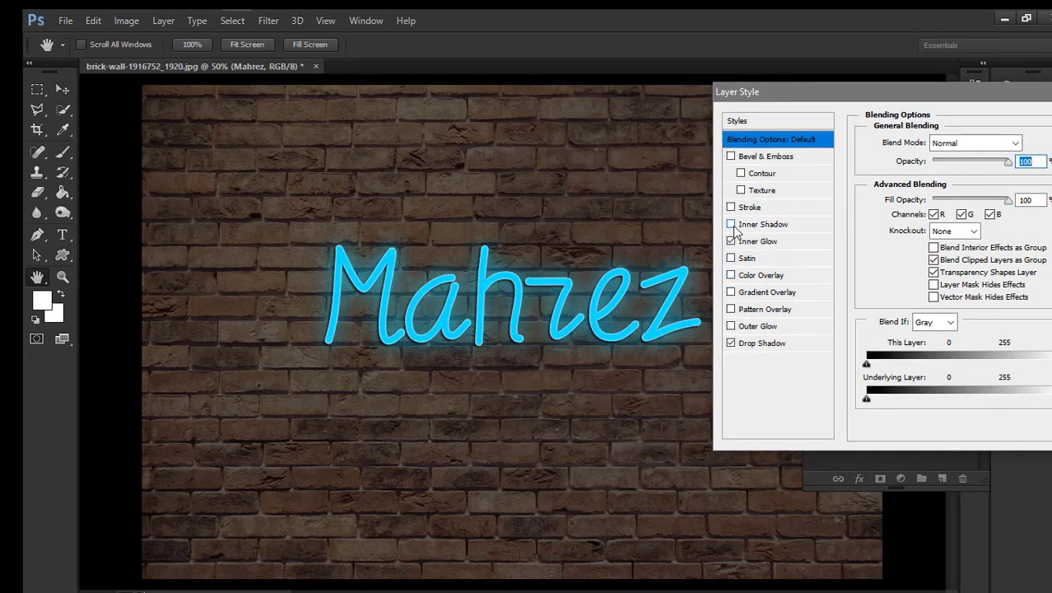
pyautogui.click(731, 156)
# Set the text's Drop Shadow to 34% opacity and a size of about 29 px.
pyautogui.click(757, 343)
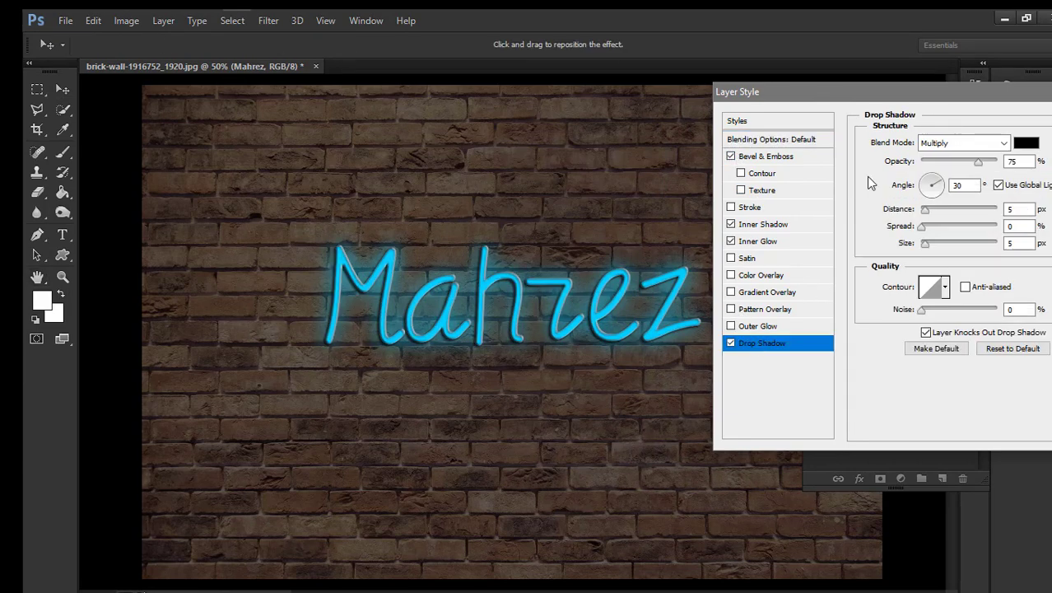
pyautogui.moveTo(978, 162); pyautogui.dragTo(944, 164)
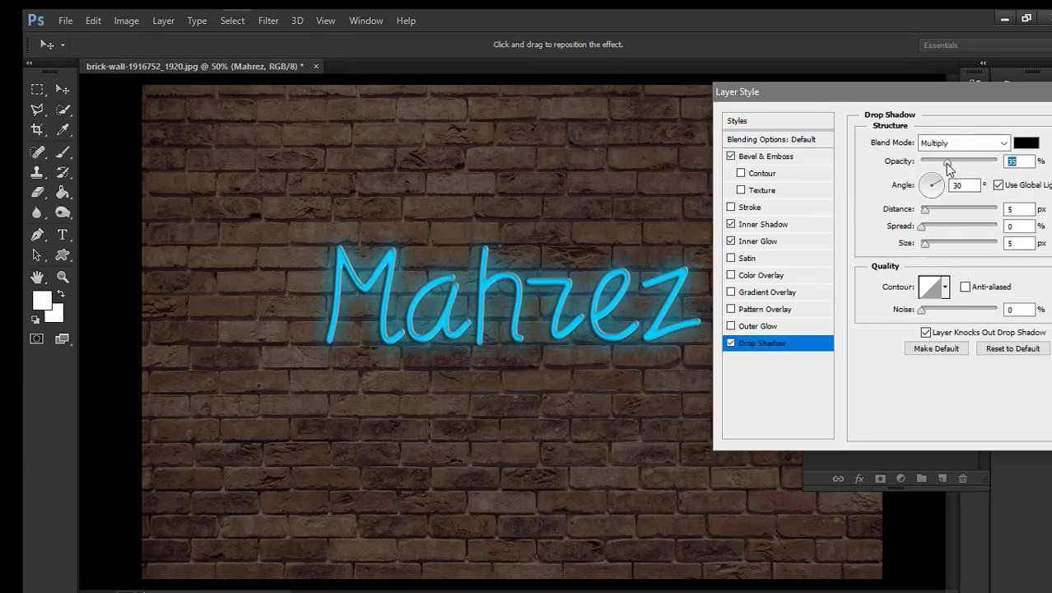
pyautogui.click(926, 210)
pyautogui.moveTo(931, 241); pyautogui.dragTo(935, 244)
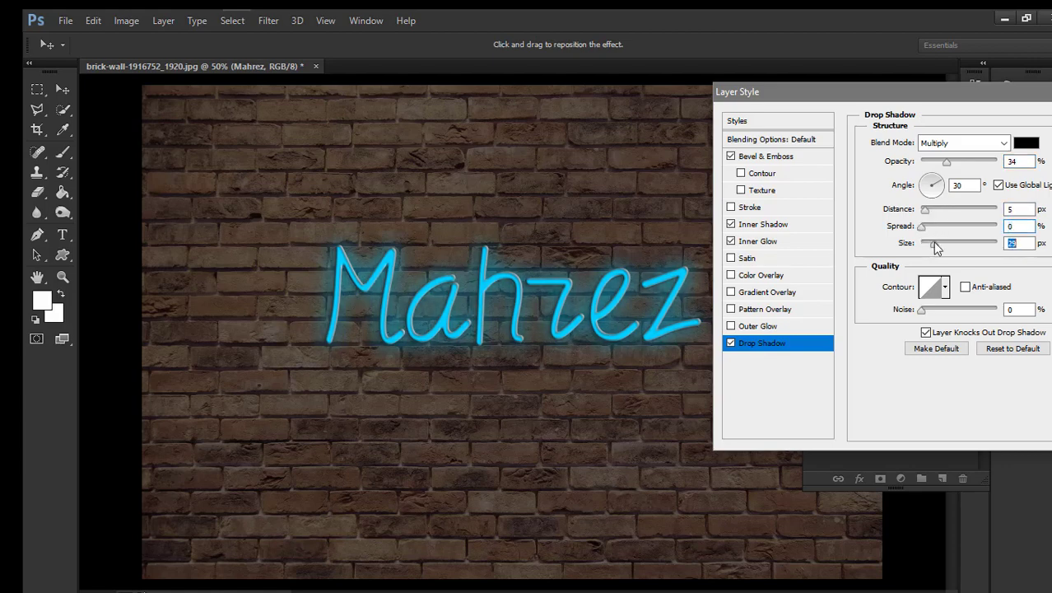
# Set the Inner Glow to colour #ffffff, 40% opacity, about 47% choke and 182 px size, with the source at Edge.
pyautogui.click(788, 242)
pyautogui.click(928, 196)
pyautogui.write('ffffff')
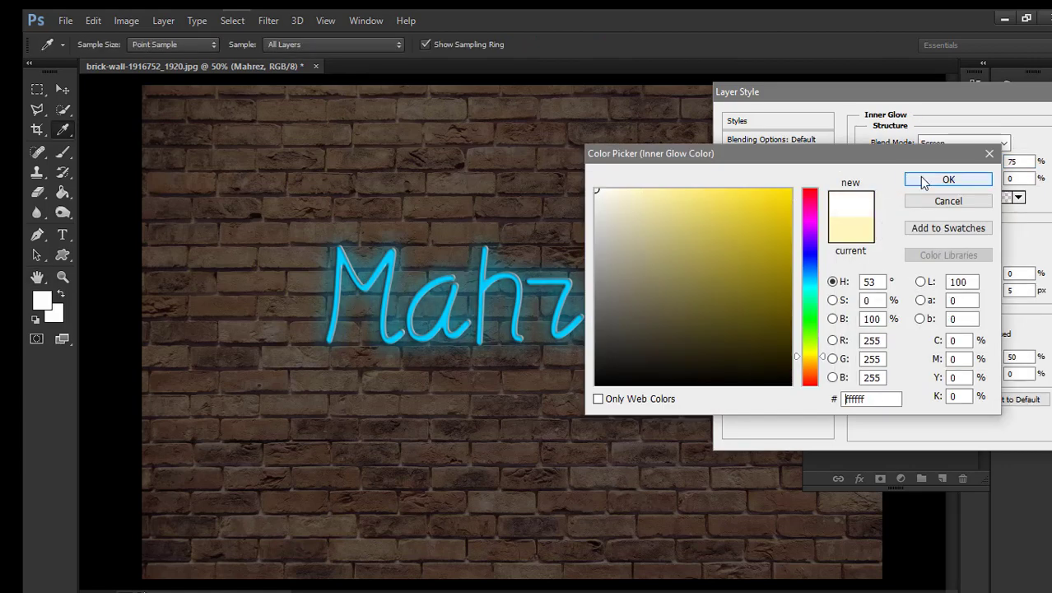
pyautogui.click(921, 180)
pyautogui.moveTo(923, 179); pyautogui.dragTo(944, 181)
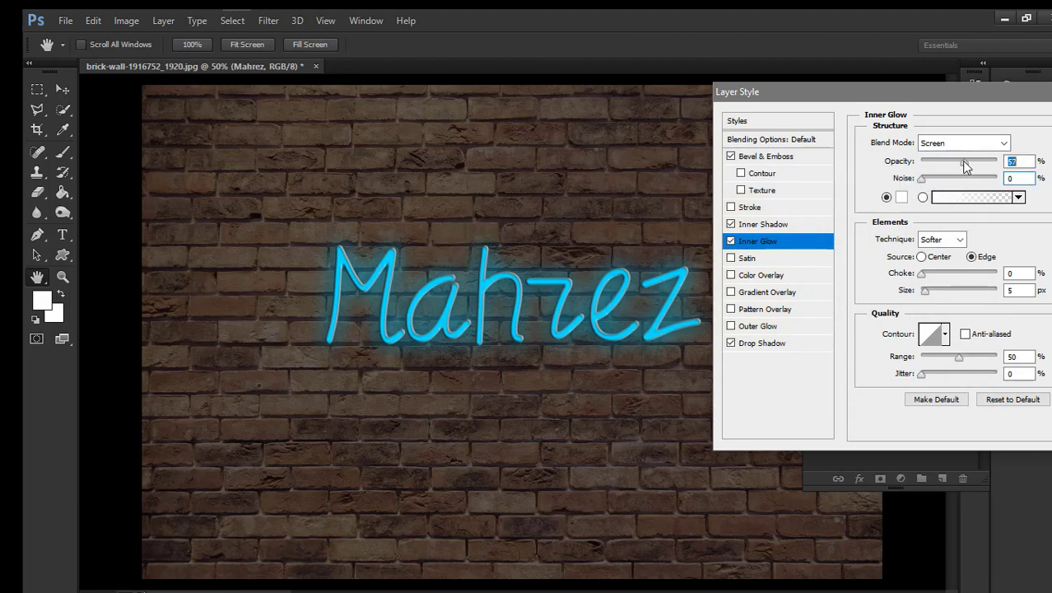
pyautogui.moveTo(925, 290); pyautogui.dragTo(999, 273)
pyautogui.moveTo(936, 292); pyautogui.dragTo(957, 273)
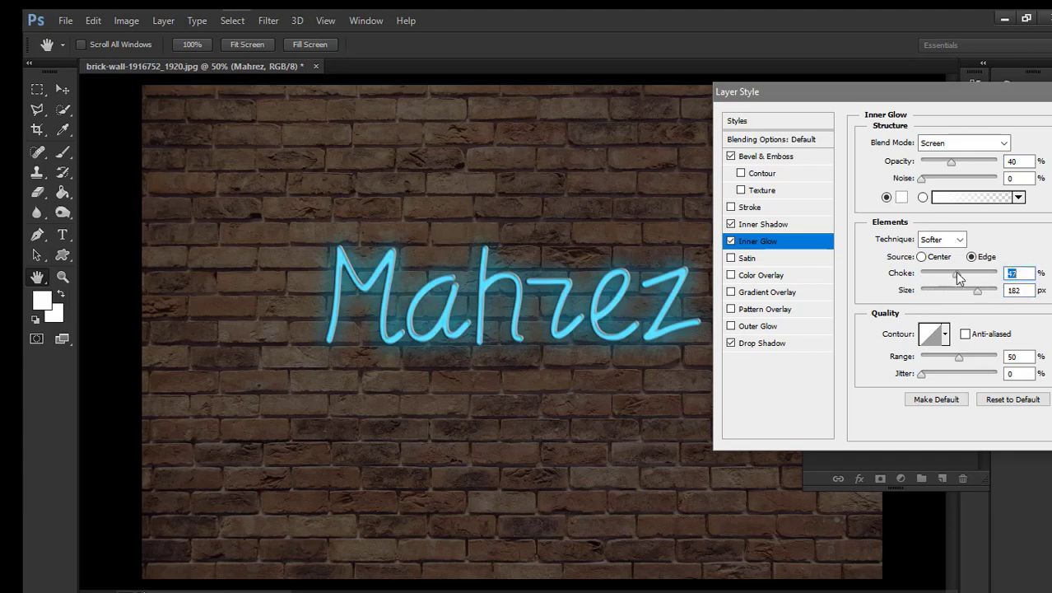
pyautogui.click(972, 258)
# Set the text's Inner Shadow opacity to 41% and adjust its size and distance.
pyautogui.click(778, 223)
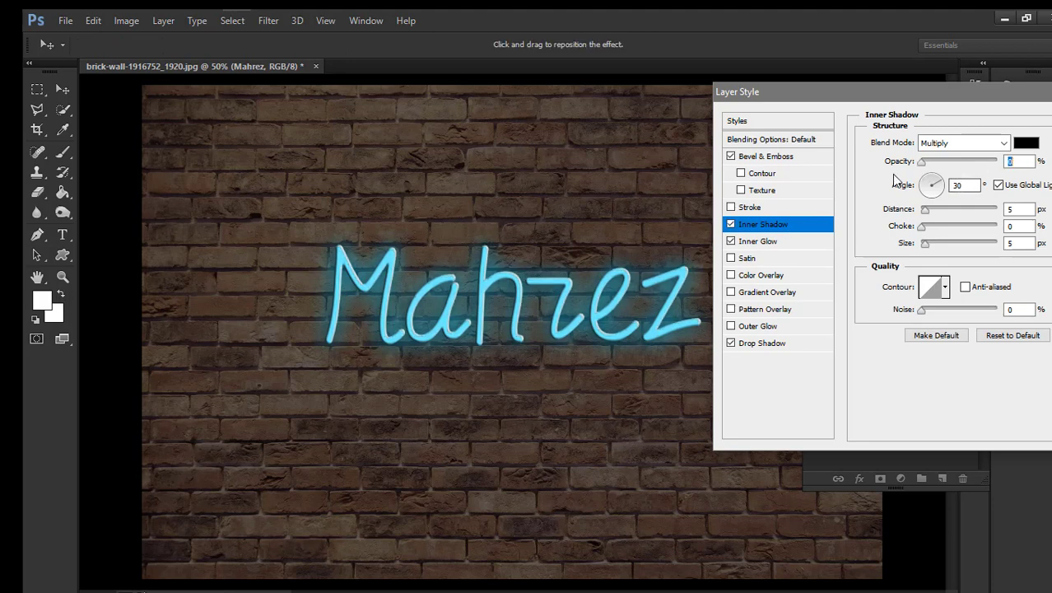
pyautogui.moveTo(961, 179); pyautogui.dragTo(952, 175)
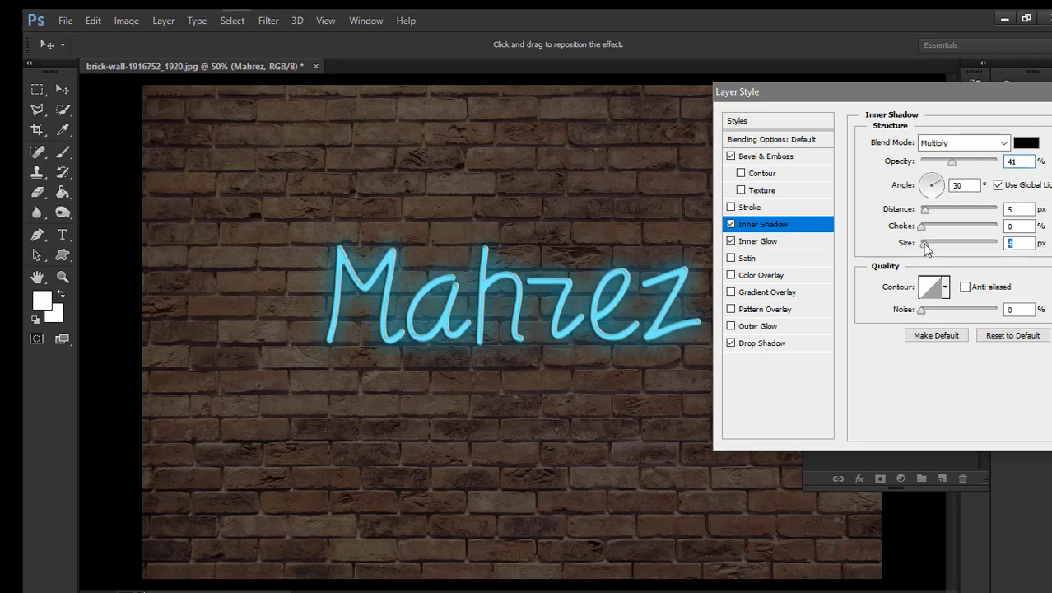
pyautogui.moveTo(926, 249)
pyautogui.mouseDown()
pyautogui.moveTo(968, 242)
pyautogui.moveTo(930, 254)
pyautogui.mouseUp()
pyautogui.moveTo(924, 210)
pyautogui.mouseDown()
pyautogui.moveTo(1028, 239)
pyautogui.moveTo(952, 230)
pyautogui.moveTo(927, 215)
pyautogui.moveTo(994, 231)
pyautogui.mouseUp()
# Set the text's Bevel & Emboss to 174% depth, 3 px size and 16 px soften, and apply the layer style.
pyautogui.click(786, 156)
pyautogui.moveTo(931, 181)
pyautogui.mouseDown()
pyautogui.moveTo(1018, 196)
pyautogui.moveTo(930, 202)
pyautogui.mouseUp()
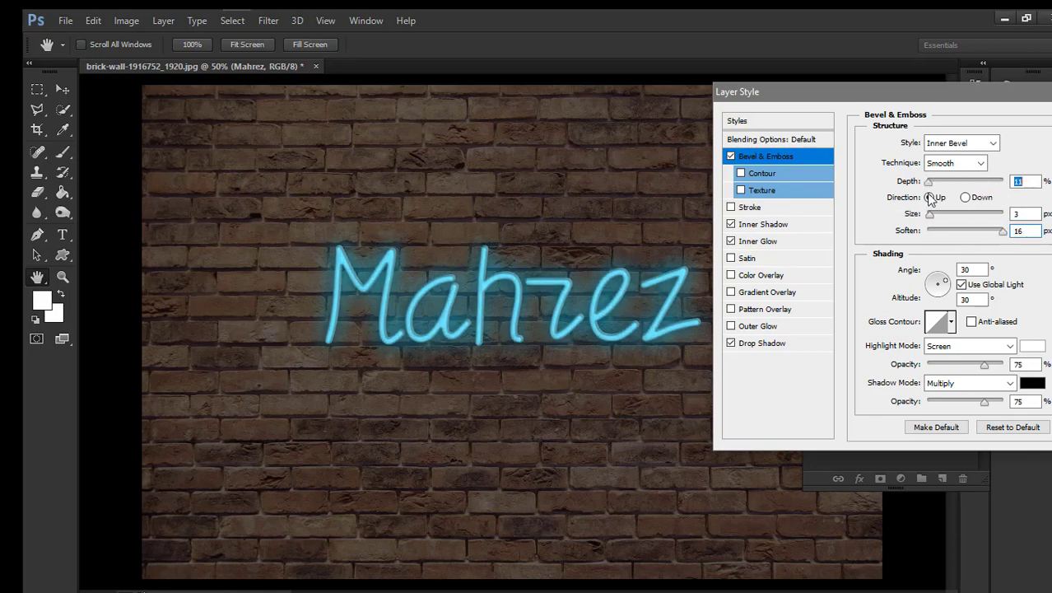
pyautogui.moveTo(943, 91); pyautogui.dragTo(693, 109)
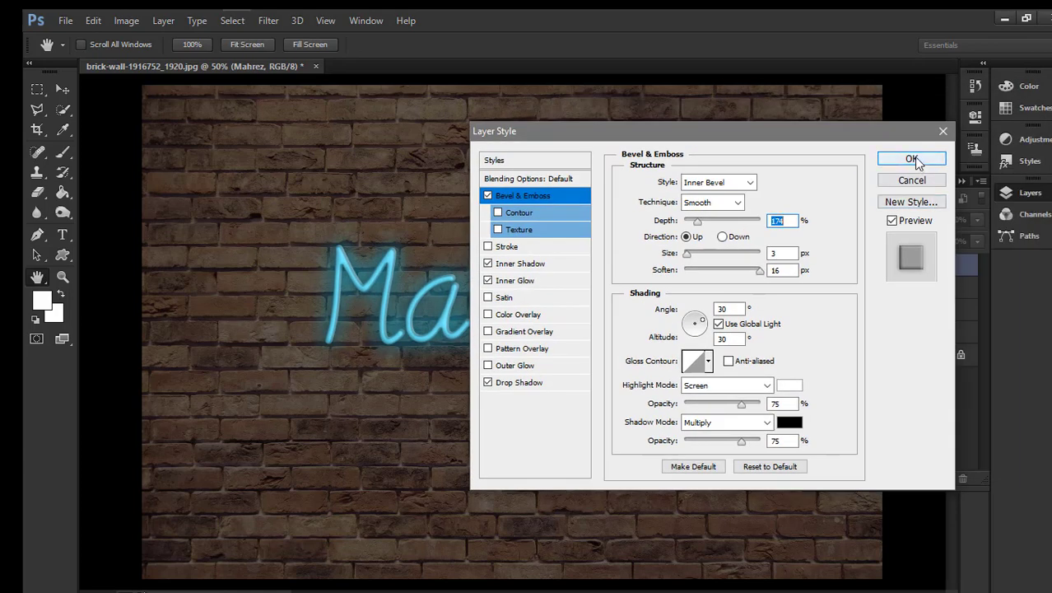
pyautogui.click(924, 160)
pyautogui.hotkey('ctrl', '+')
pyautogui.hotkey('ctrl', '+')
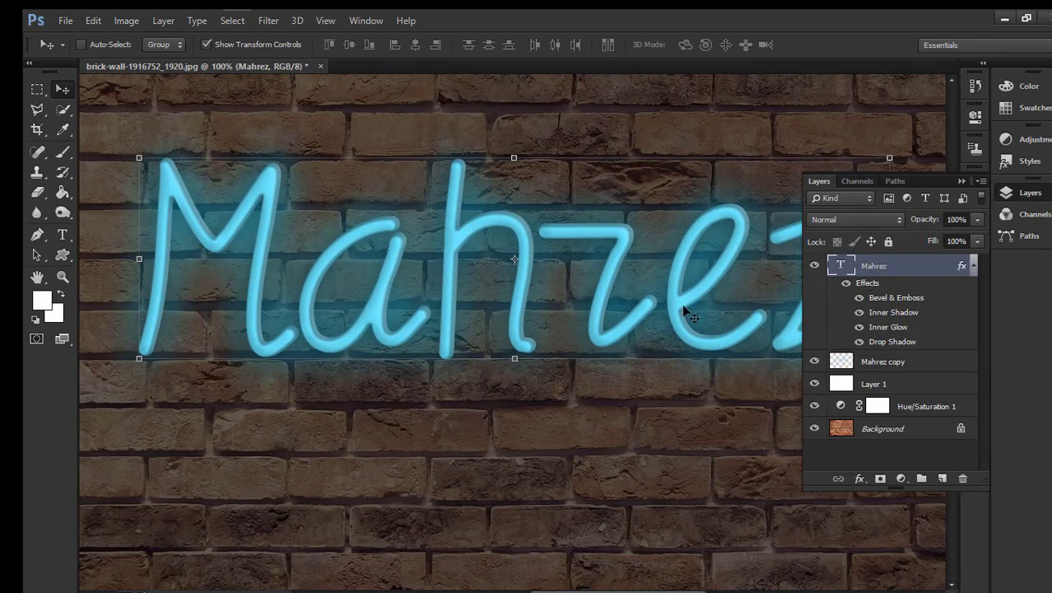
pyautogui.hotkey('ctrl', '0')
# Add a new layer and place it directly beneath the blurred text copy.
pyautogui.click(37, 234)
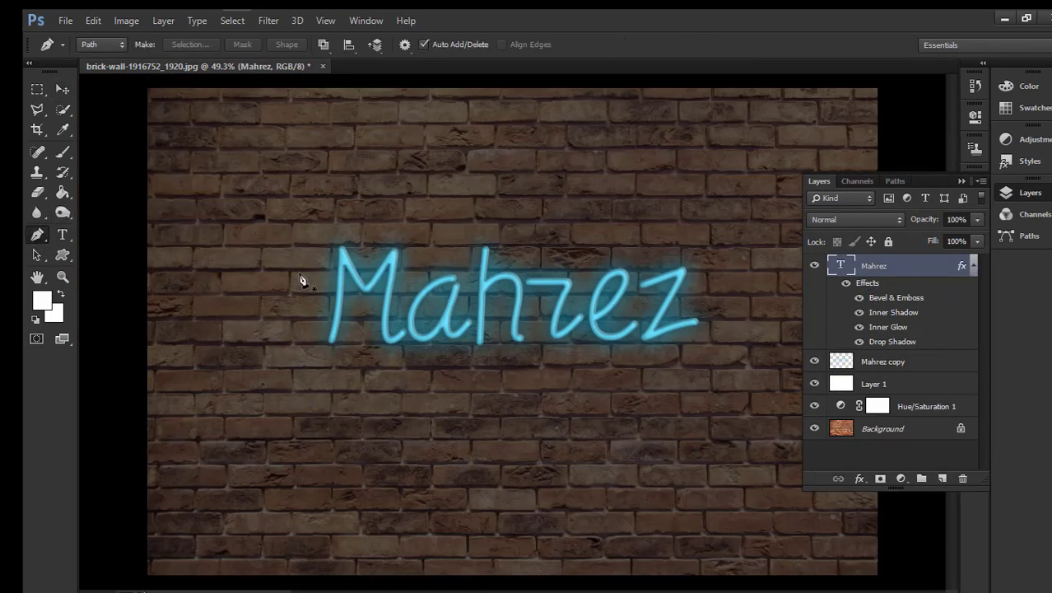
pyautogui.click(943, 477)
pyautogui.moveTo(874, 265); pyautogui.dragTo(892, 395)
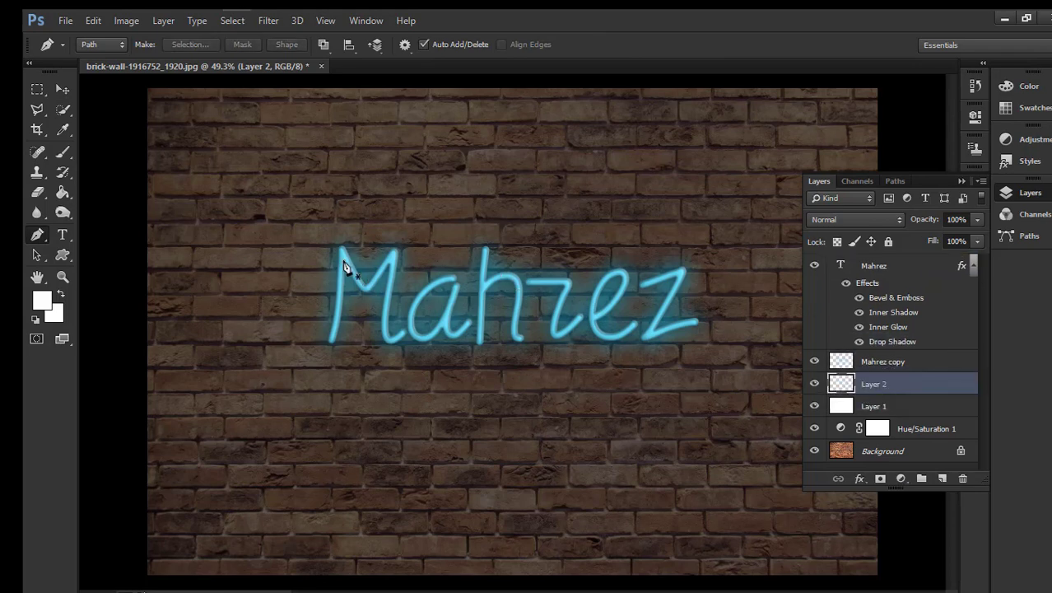
# Draw a wavy open path with the Pen tool across the upper part of the lettering, from the M to the z.
pyautogui.moveTo(344, 260); pyautogui.dragTo(362, 247)
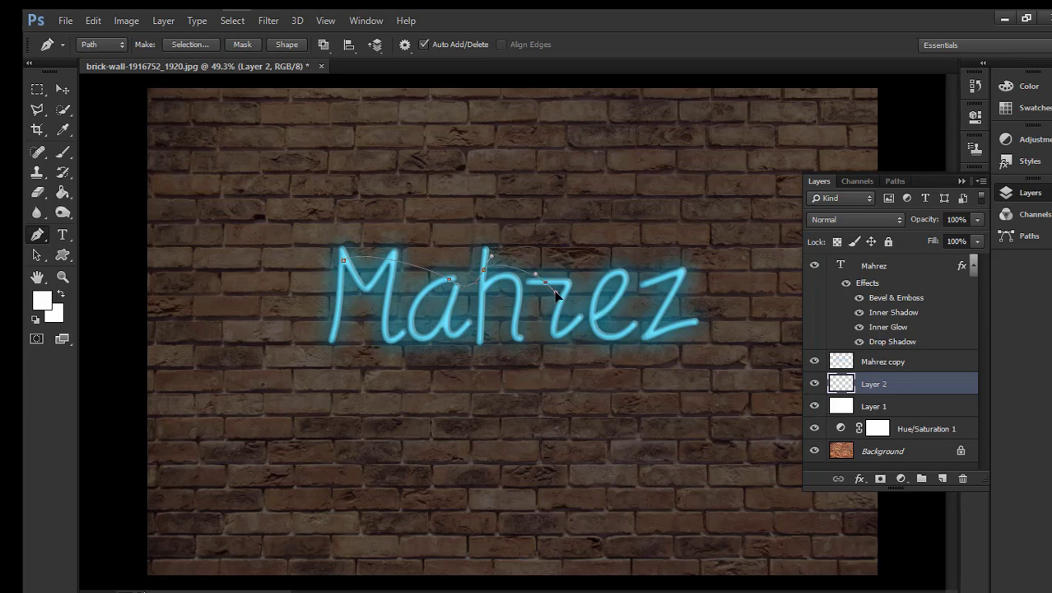
pyautogui.moveTo(611, 274); pyautogui.dragTo(621, 262)
pyautogui.moveTo(683, 273); pyautogui.dragTo(690, 281)
# Set the Brush to a hard round 15 px tip and the foreground colour to #000000.
pyautogui.click(62, 154)
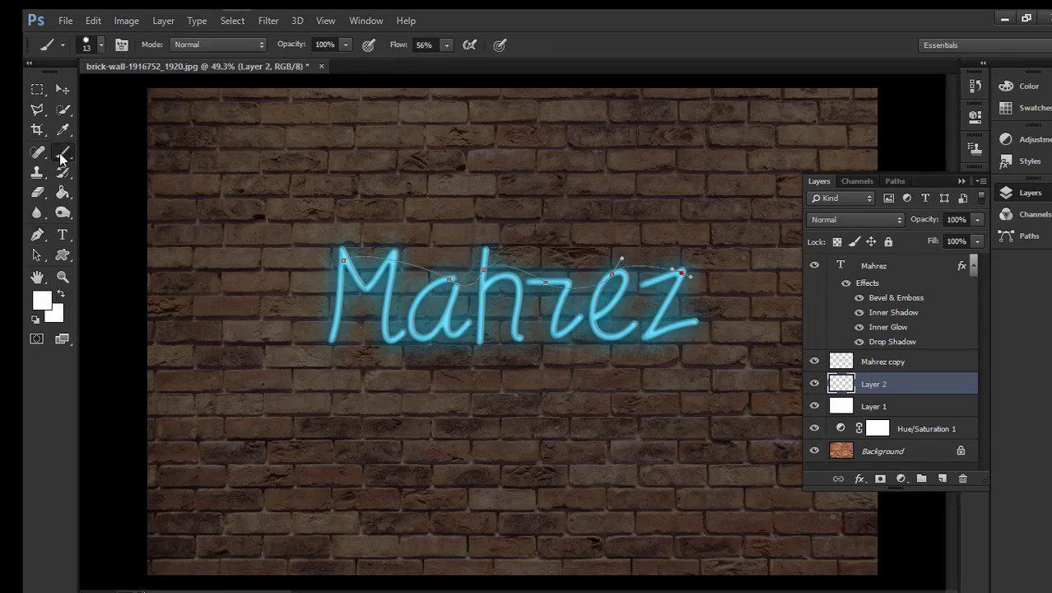
pyautogui.click(100, 46)
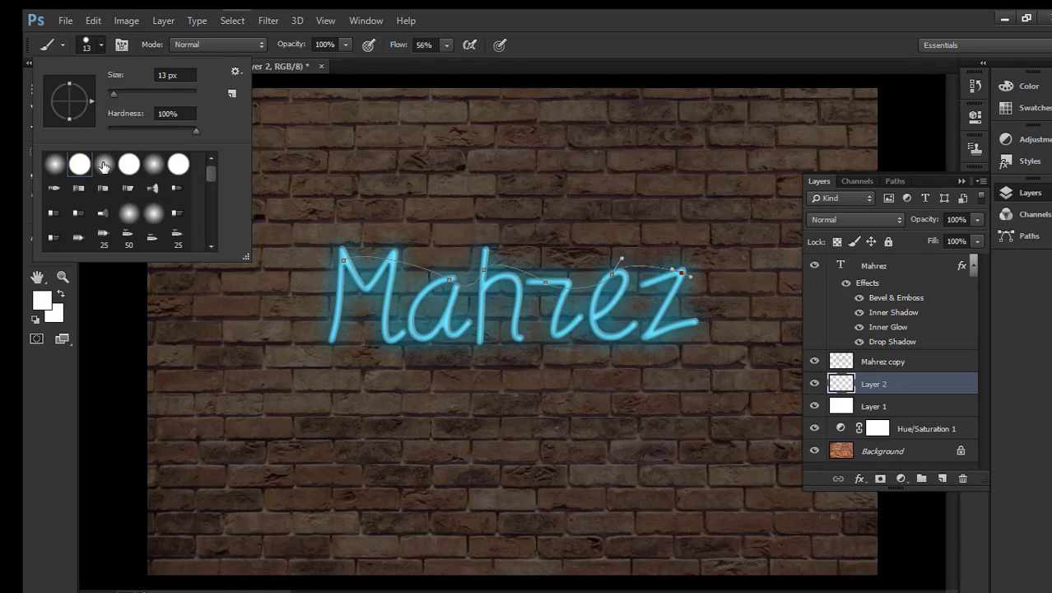
pyautogui.moveTo(117, 93); pyautogui.dragTo(114, 93)
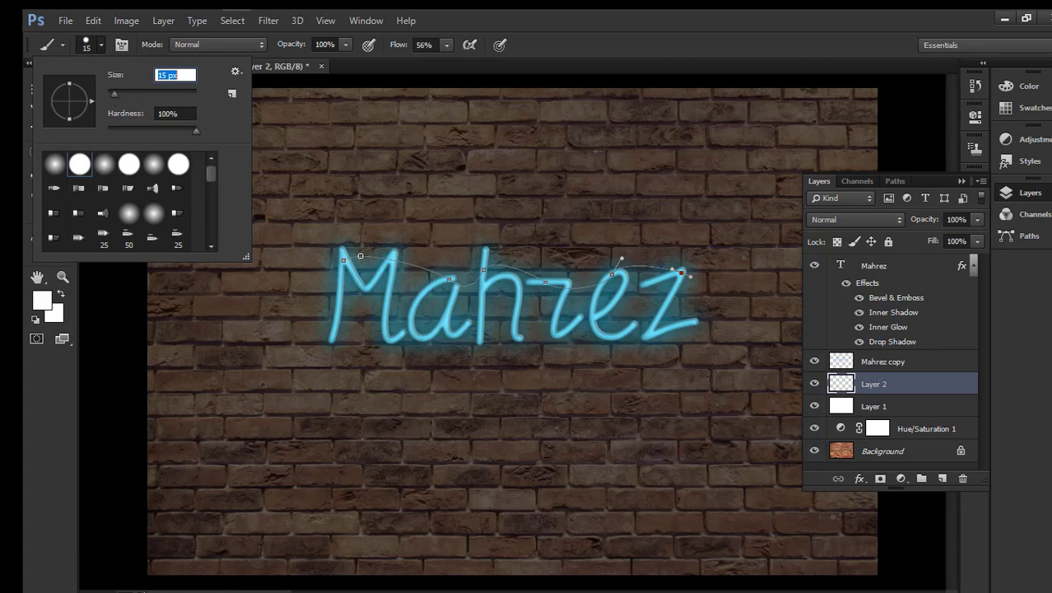
pyautogui.press('Return')
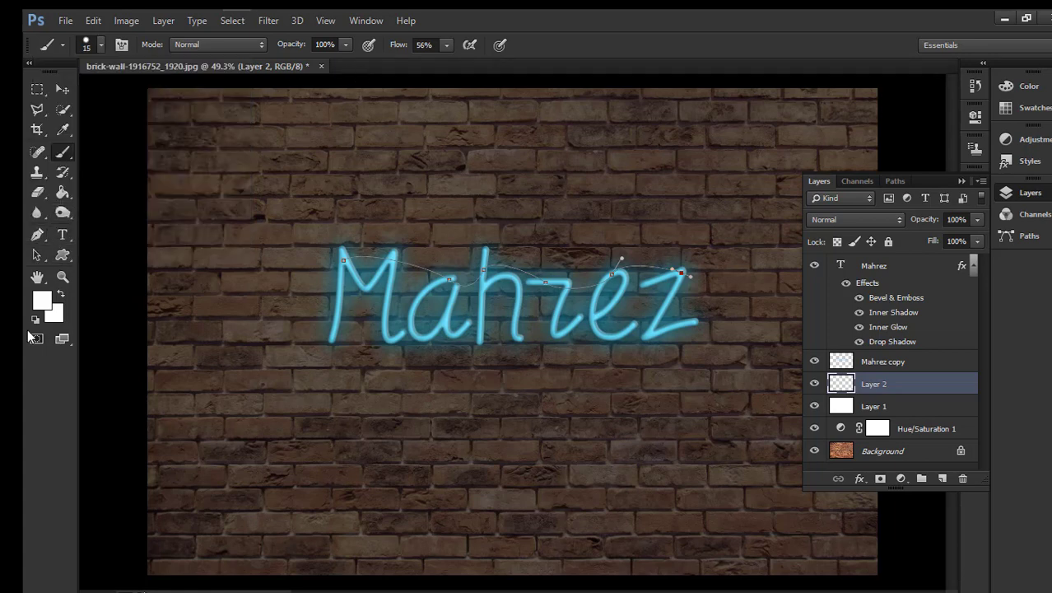
pyautogui.click(46, 301)
pyautogui.write('000000')
pyautogui.click(948, 176)
# Stroke the wavy path with the black brush to form a cable, and clear the path and its selection.
pyautogui.press('p')
pyautogui.rightClick(481, 283)
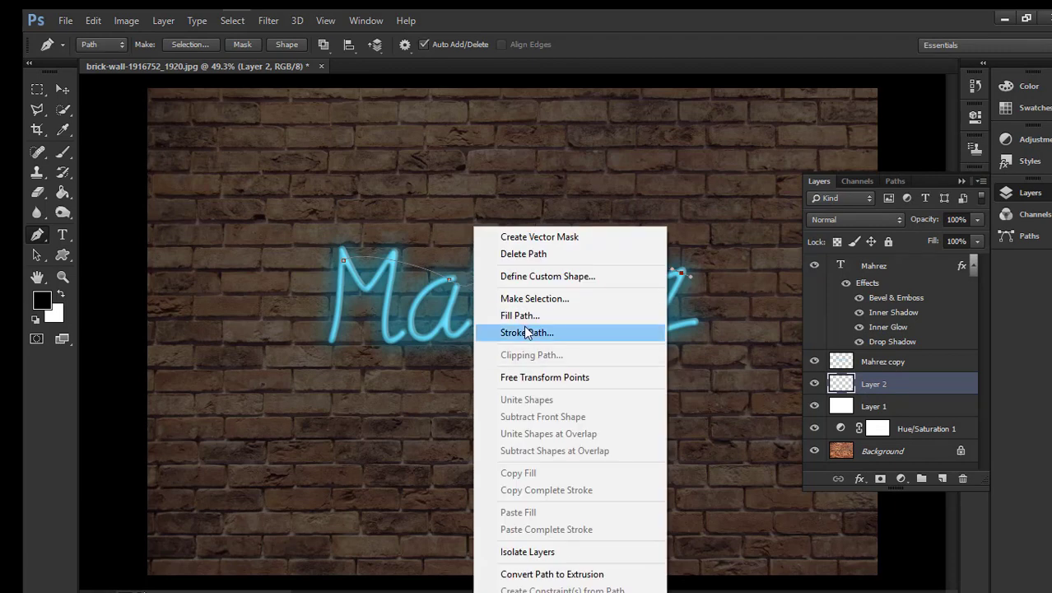
pyautogui.click(526, 332)
pyautogui.click(654, 205)
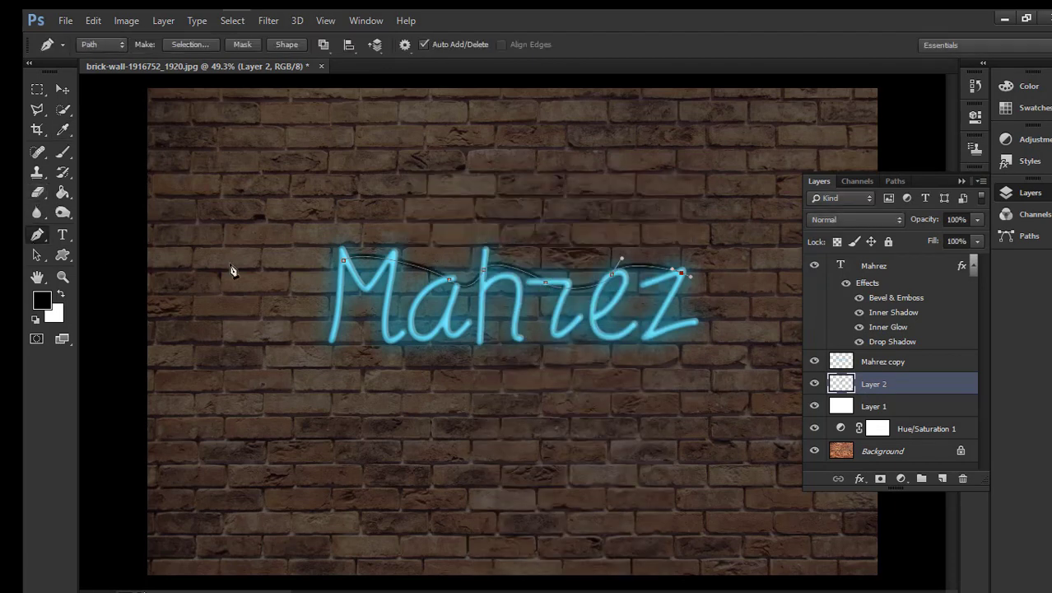
pyautogui.hotkey('ctrl', 'Return')
pyautogui.press('m')
pyautogui.rightClick(416, 272)
pyautogui.click(433, 280)
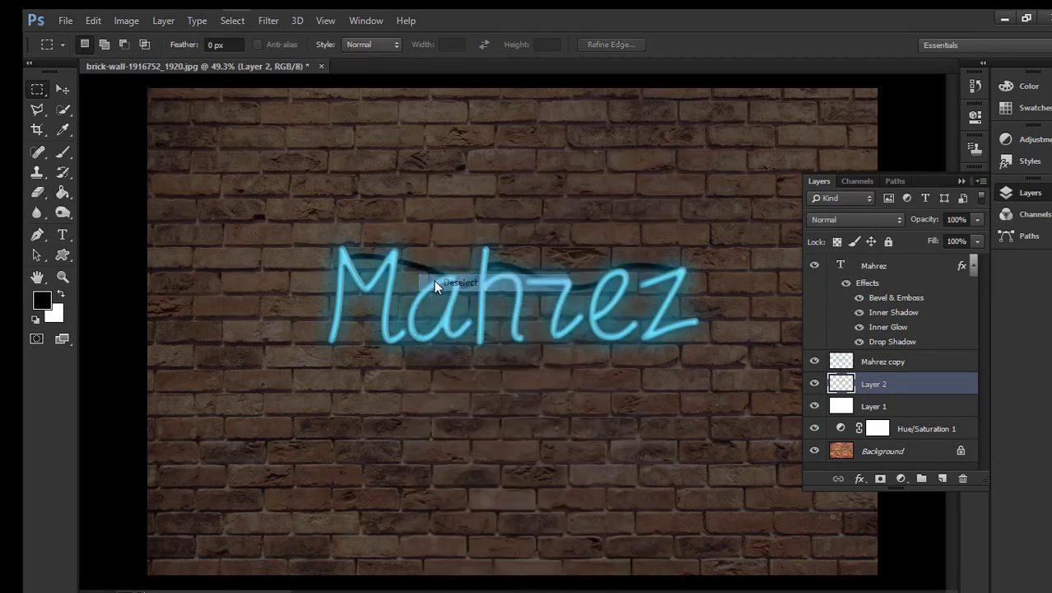
# Apply Bevel & Emboss to the black cable layer with 246% depth and the direction set to Down.
pyautogui.press('h')
pyautogui.doubleClick(913, 384)
pyautogui.moveTo(821, 108); pyautogui.dragTo(985, 108)
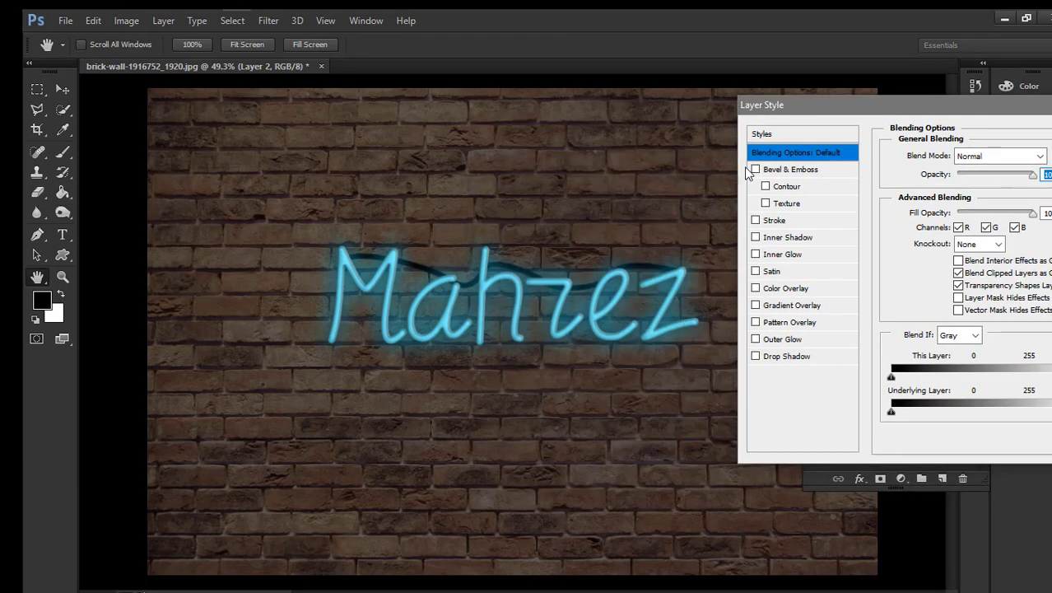
pyautogui.click(754, 169)
pyautogui.click(780, 170)
pyautogui.click(989, 210)
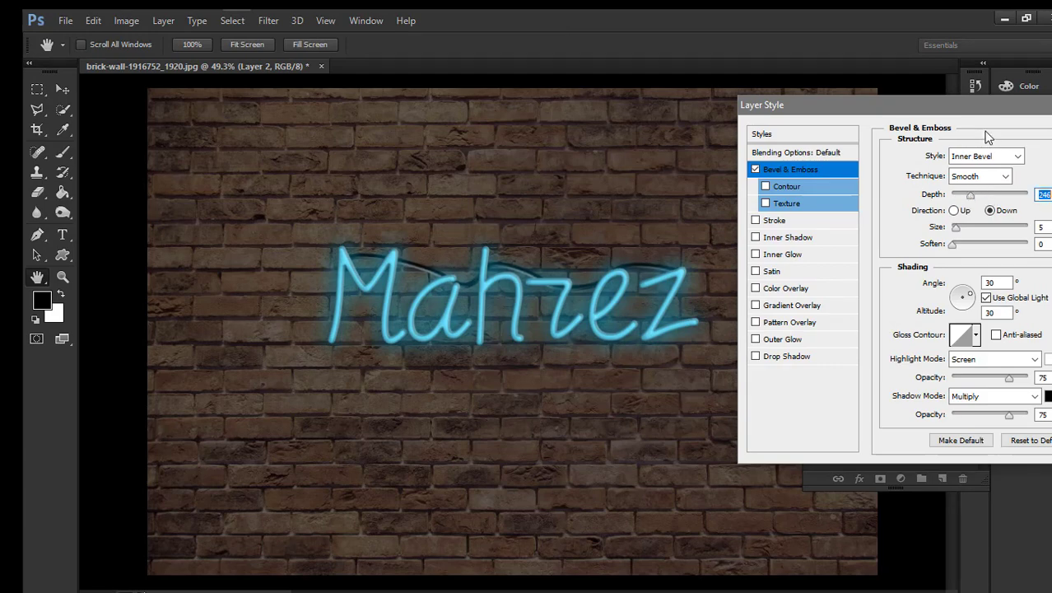
pyautogui.moveTo(980, 112); pyautogui.dragTo(730, 129)
pyautogui.click(923, 148)
pyautogui.hotkey('ctrl', '+')
pyautogui.hotkey('ctrl', '+')
pyautogui.hotkey('ctrl', '+')
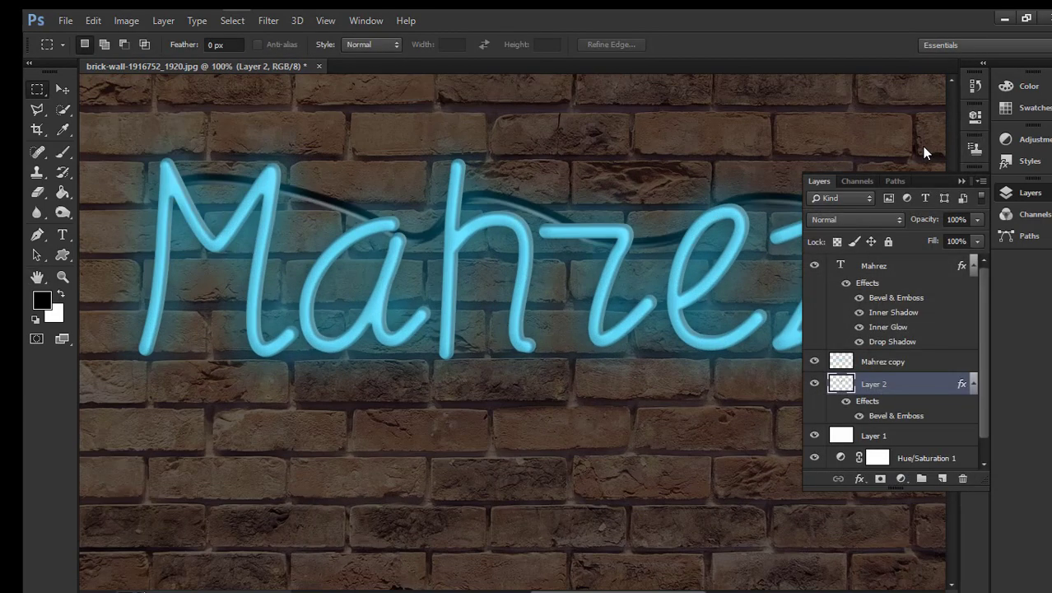
pyautogui.hotkey('ctrl', '0')
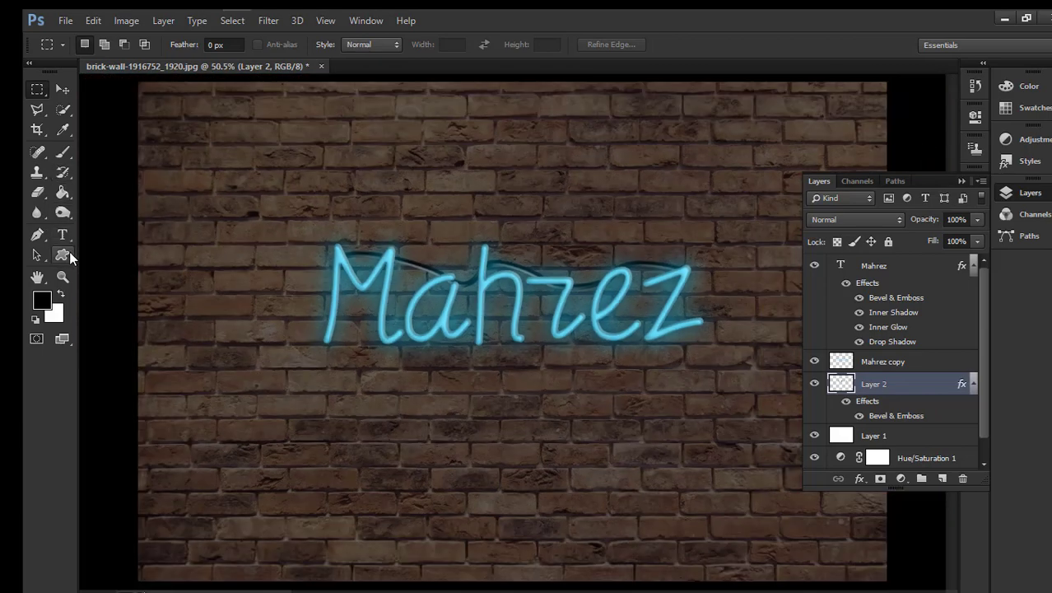
# Add a new layer above the cable and draw a curved underline path below the text that sweeps up past the z.
pyautogui.click(37, 235)
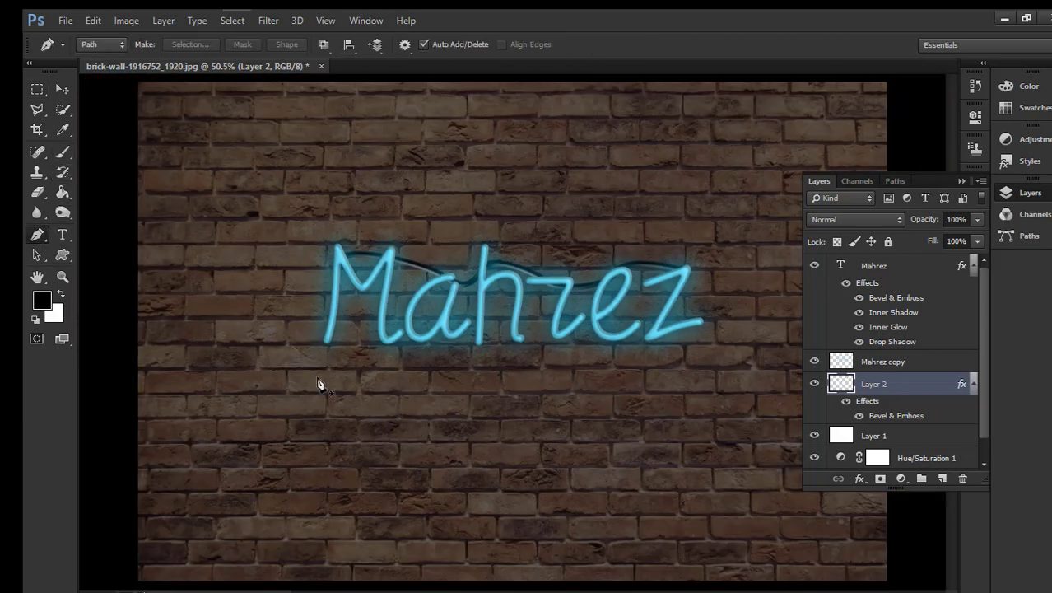
pyautogui.click(943, 479)
pyautogui.click(322, 379)
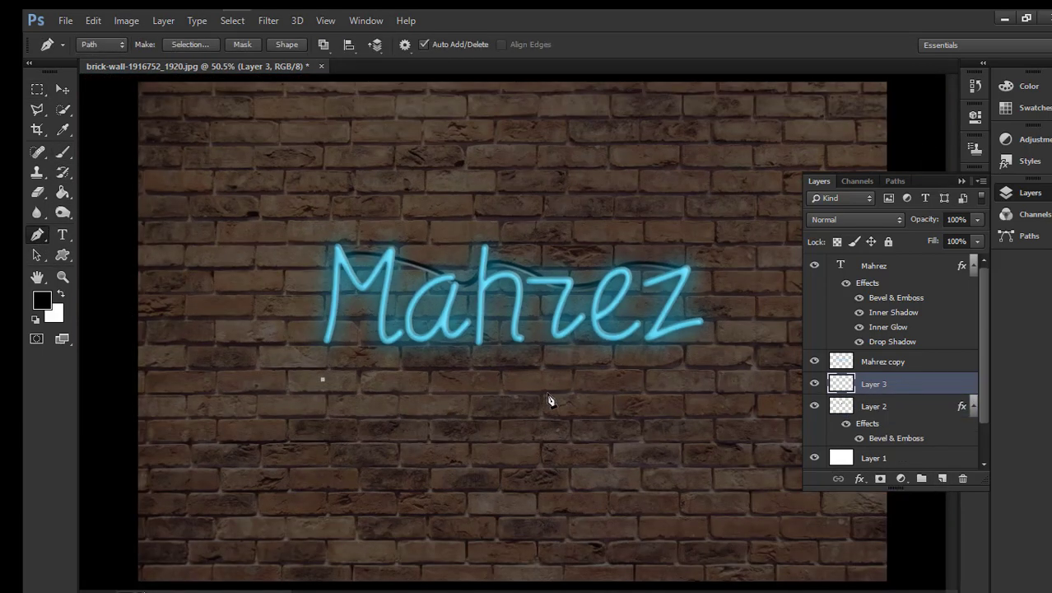
pyautogui.moveTo(563, 378); pyautogui.dragTo(649, 400)
pyautogui.moveTo(726, 317); pyautogui.dragTo(717, 270)
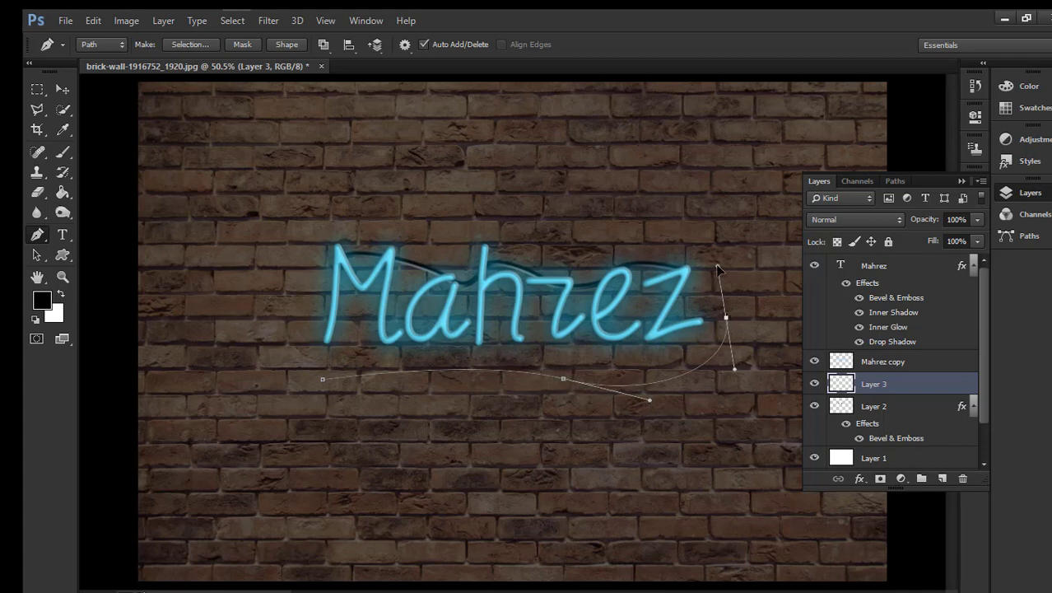
# Change the foreground colour to bright magenta and stroke the underline path with the brush.
pyautogui.click(42, 300)
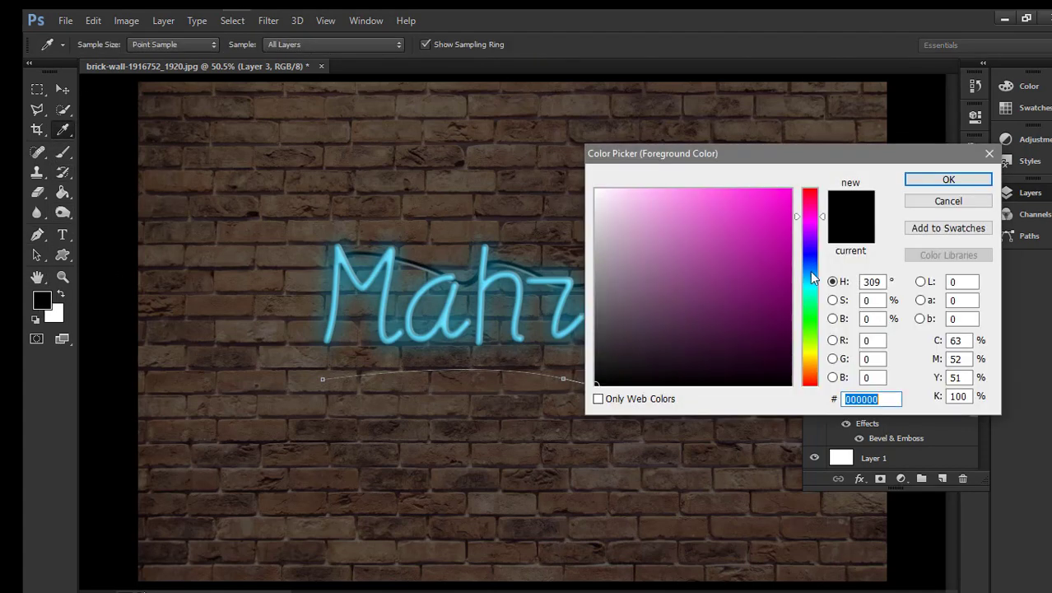
pyautogui.click(789, 215)
pyautogui.click(948, 179)
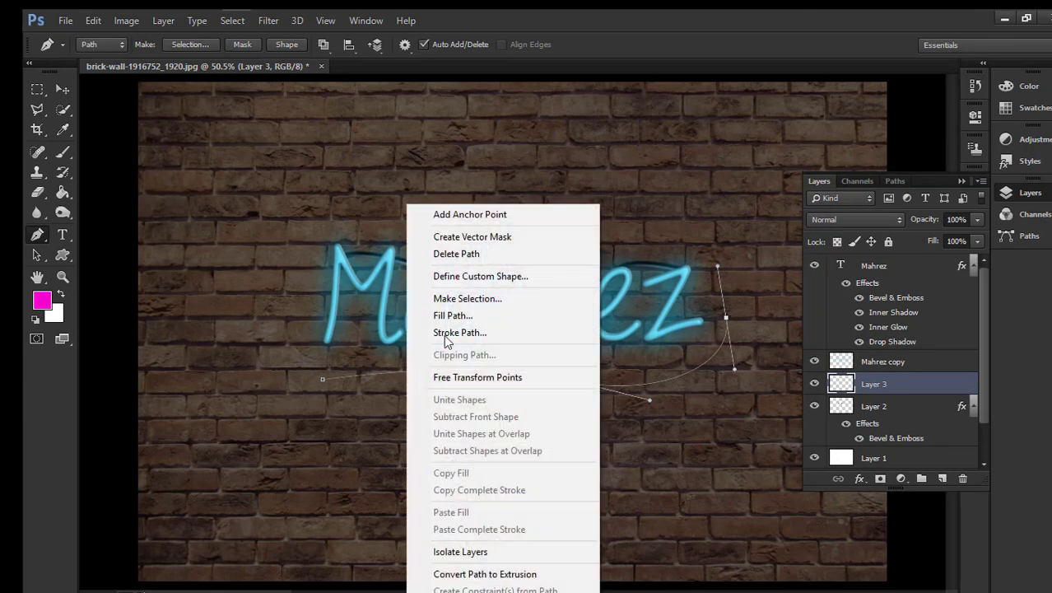
pyautogui.rightClick(408, 375)
pyautogui.click(491, 336)
pyautogui.click(636, 204)
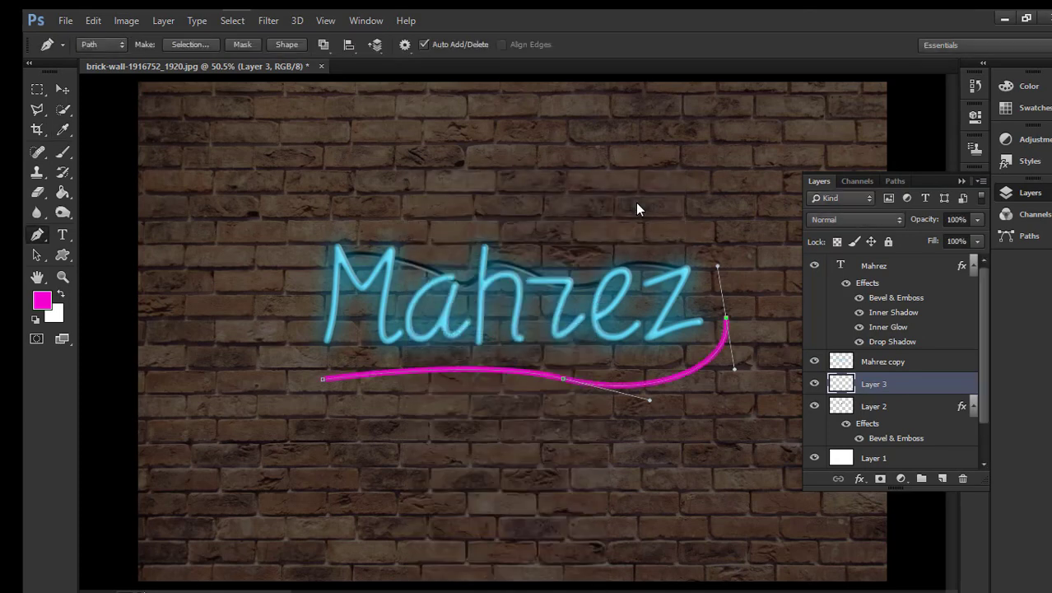
# Convert the underline path to a selection and deselect it so only the stroke is left.
pyautogui.click(37, 192)
pyautogui.hotkey('ctrl', 'Return')
pyautogui.click(41, 93)
pyautogui.rightClick(484, 275)
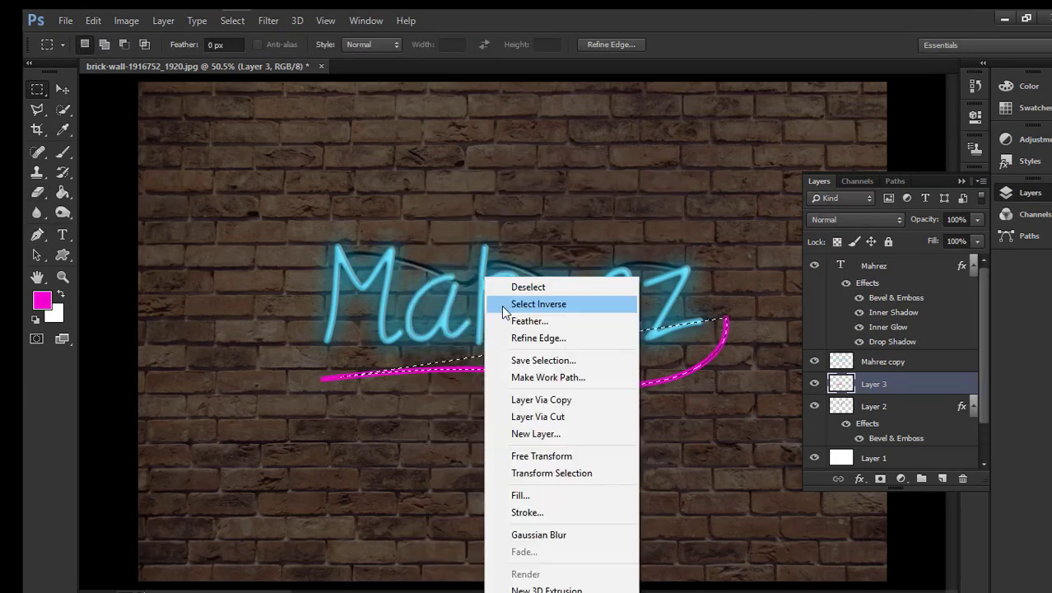
pyautogui.click(513, 286)
# Copy the layer style of the text layer and paste it onto the magenta underline layer.
pyautogui.rightClick(894, 273)
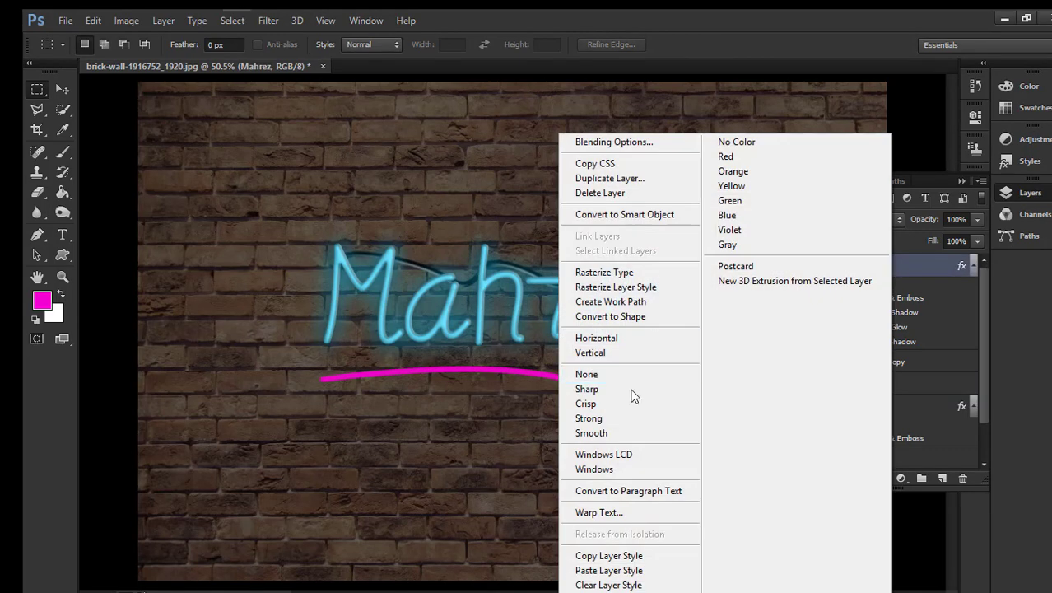
pyautogui.click(631, 551)
pyautogui.rightClick(896, 389)
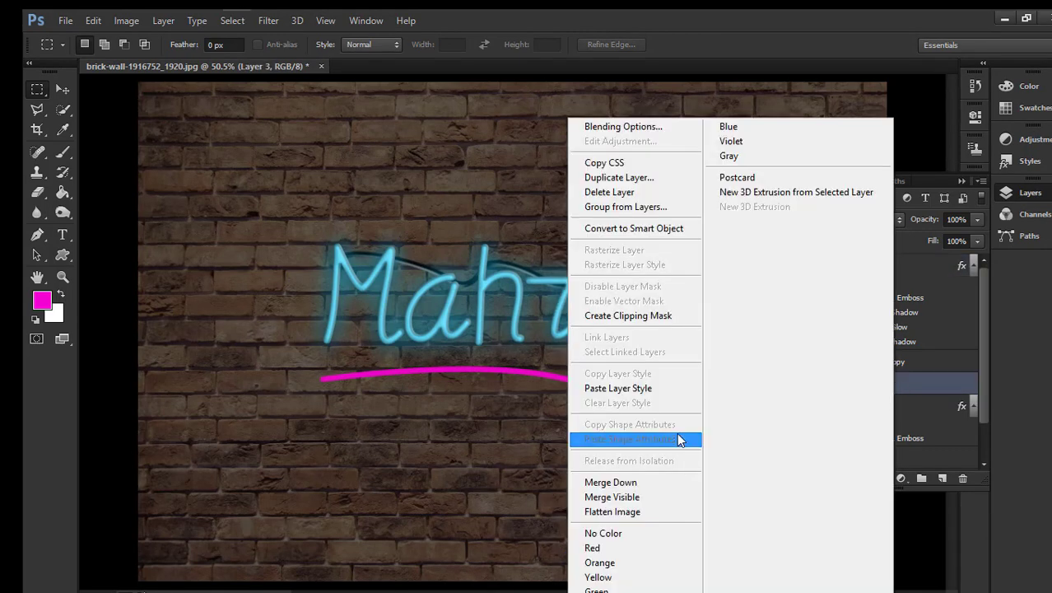
pyautogui.click(657, 387)
pyautogui.press('e')
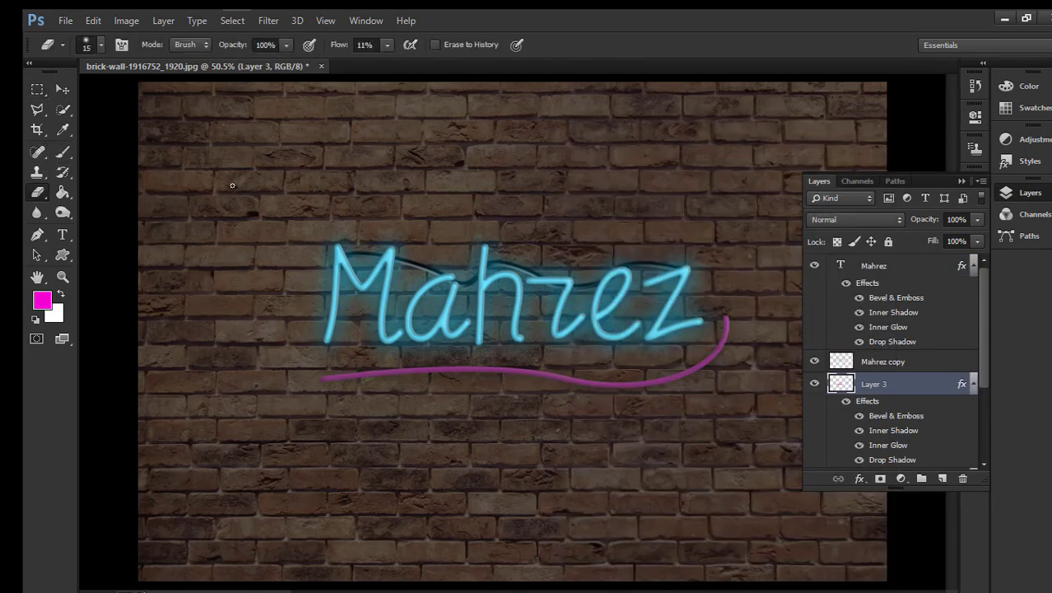
# Duplicate the magenta underline layer, place the copy beneath the original and clear the copy's layer style.
pyautogui.click(62, 90)
pyautogui.moveTo(898, 386); pyautogui.dragTo(907, 431)
pyautogui.scroll(-5, 906, 431)
pyautogui.scroll(4, 895, 301)
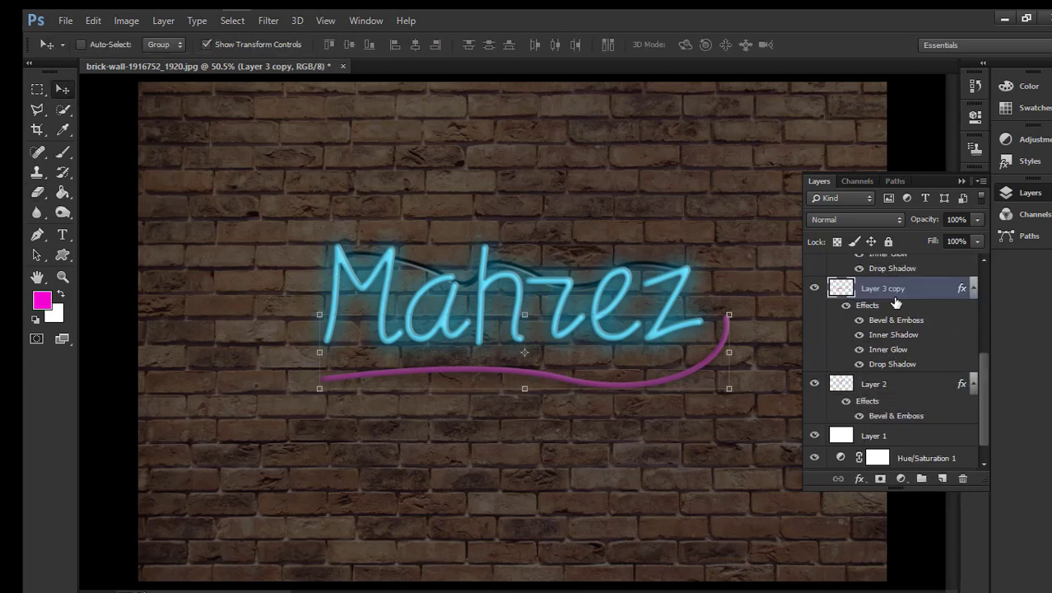
pyautogui.rightClick(910, 395)
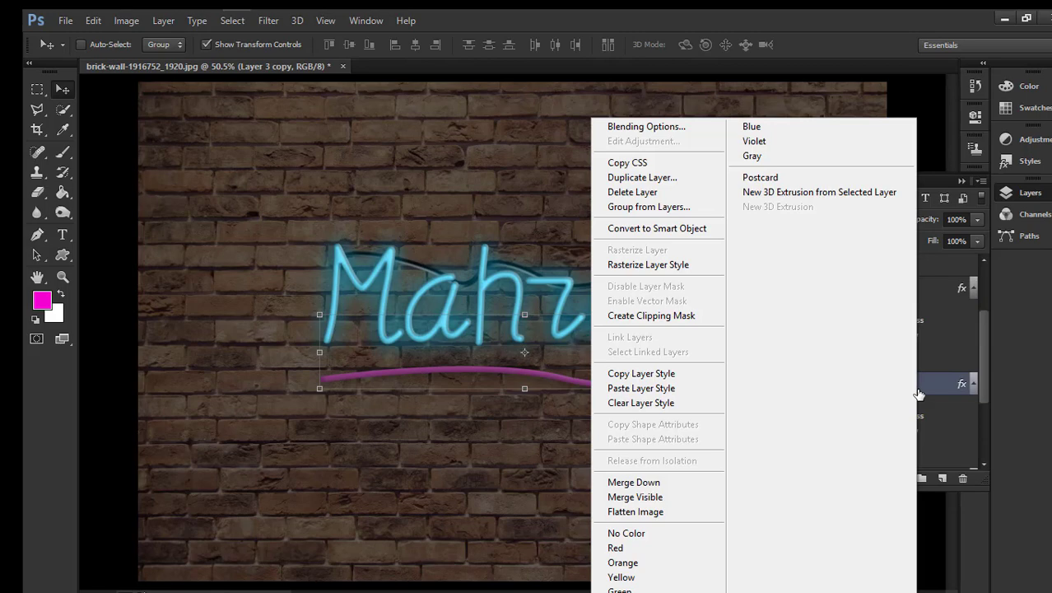
pyautogui.click(710, 402)
# Apply a Gaussian Blur to the underline copy to create a magenta glow.
pyautogui.click(269, 20)
pyautogui.moveTo(403, 191)
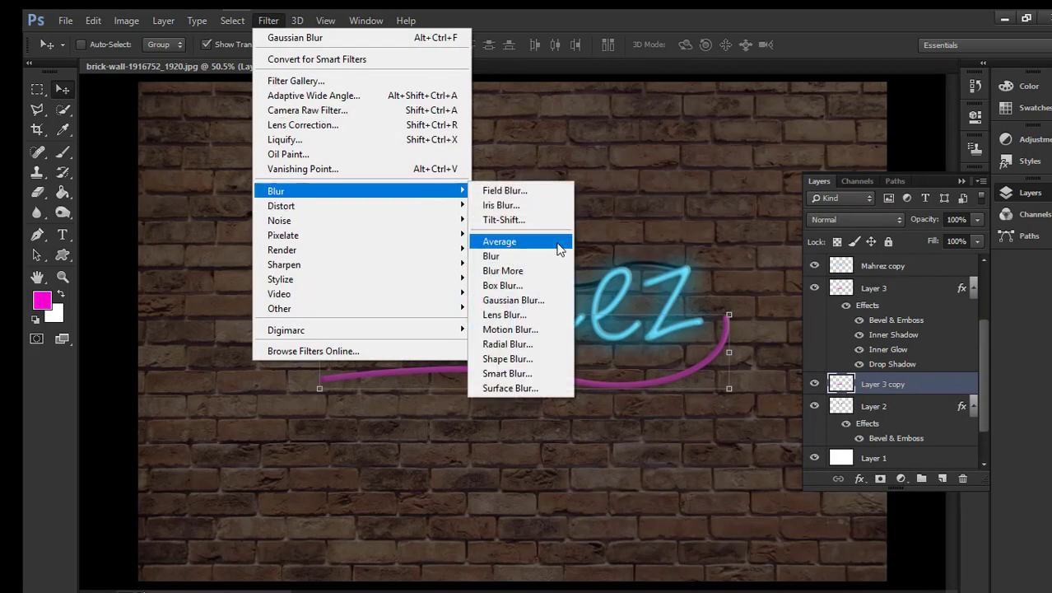
pyautogui.click(551, 304)
pyautogui.click(1023, 151)
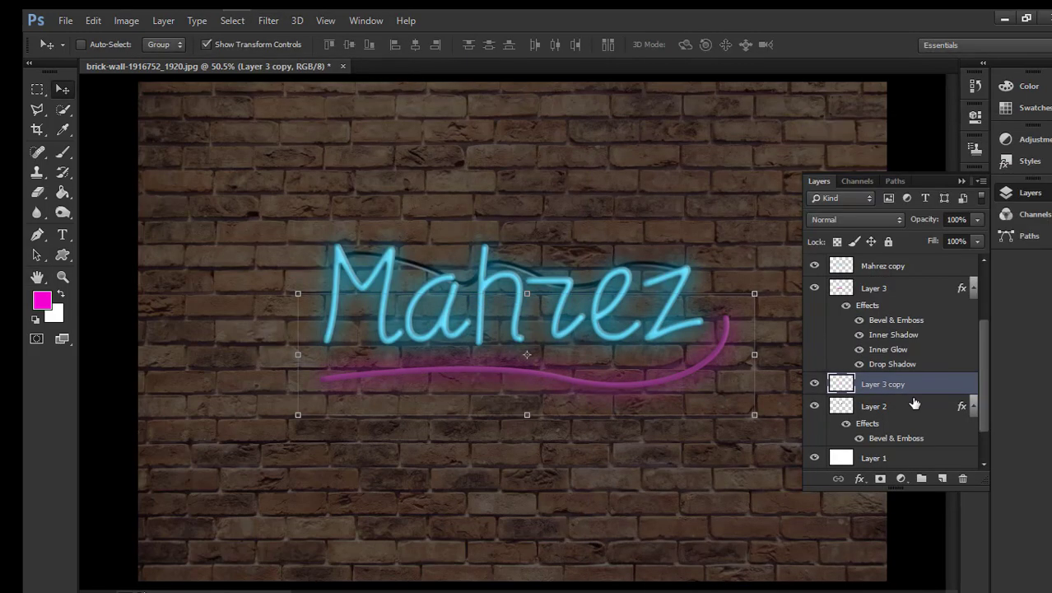
# Examine the underline and its glow up close by toggling the visibility of both layers.
pyautogui.hotkey('ctrl', '+')
pyautogui.hotkey('ctrl', '+')
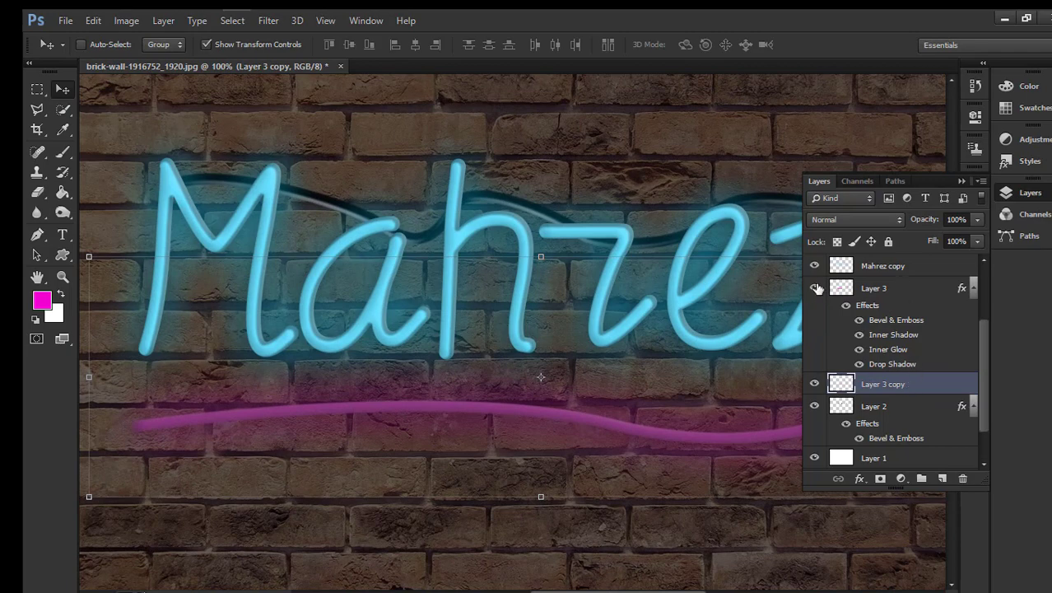
pyautogui.click(815, 288)
pyautogui.click(815, 288)
pyautogui.click(815, 384)
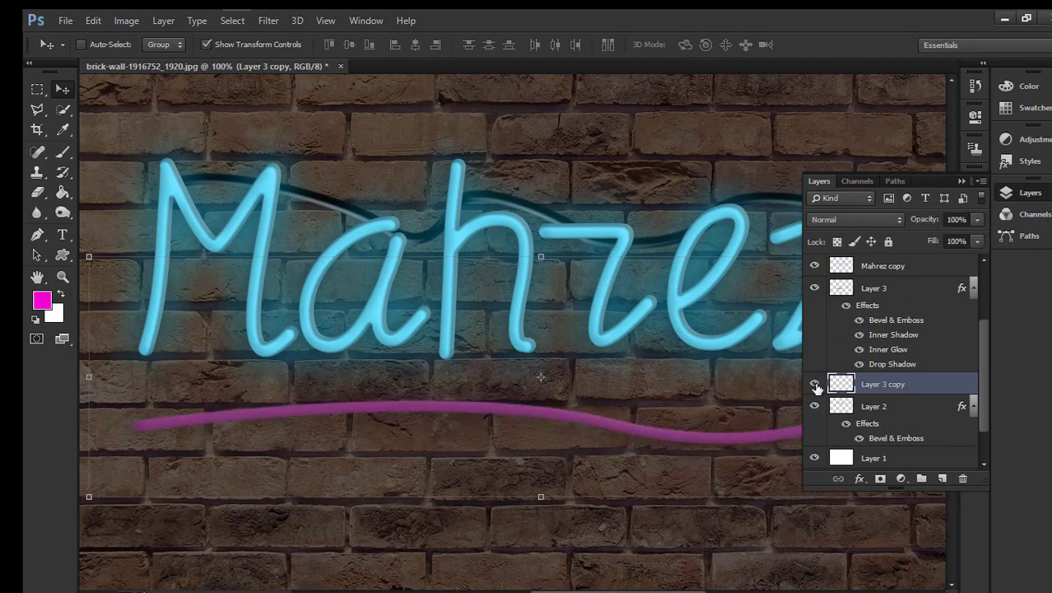
pyautogui.click(815, 385)
pyautogui.hotkey('ctrl', '0')
# Adjust the Inner Shadow of the magenta underline layer so the neon line looks brighter.
pyautogui.click(911, 289)
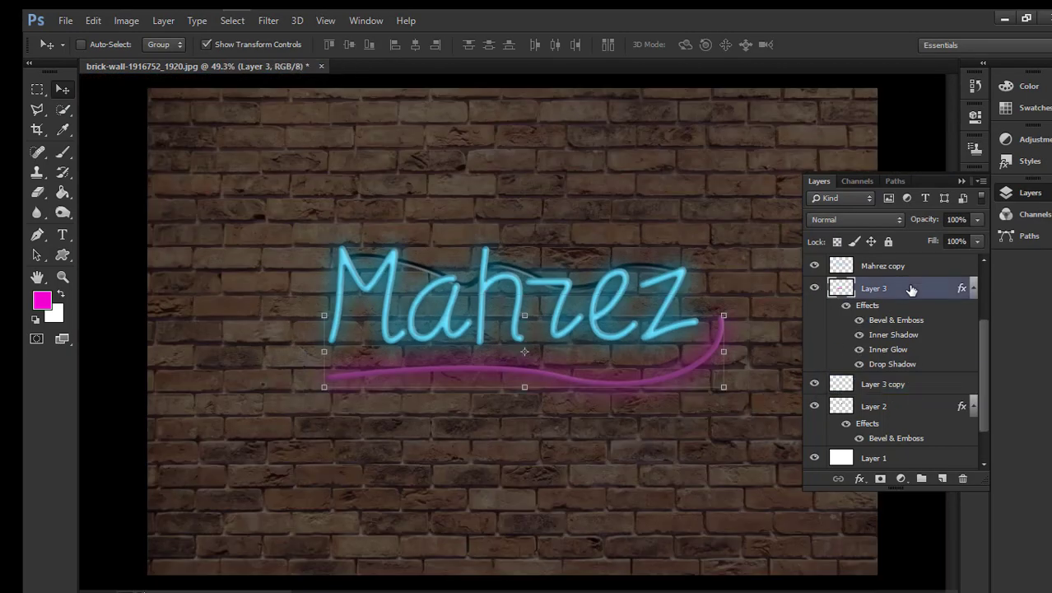
pyautogui.doubleClick(911, 289)
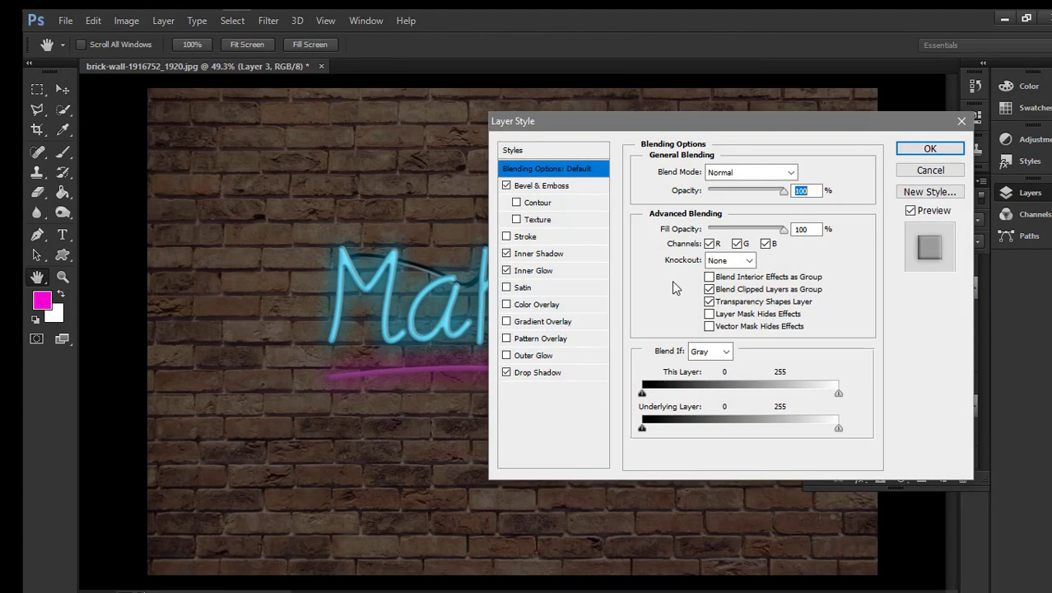
pyautogui.click(535, 254)
pyautogui.click(930, 149)
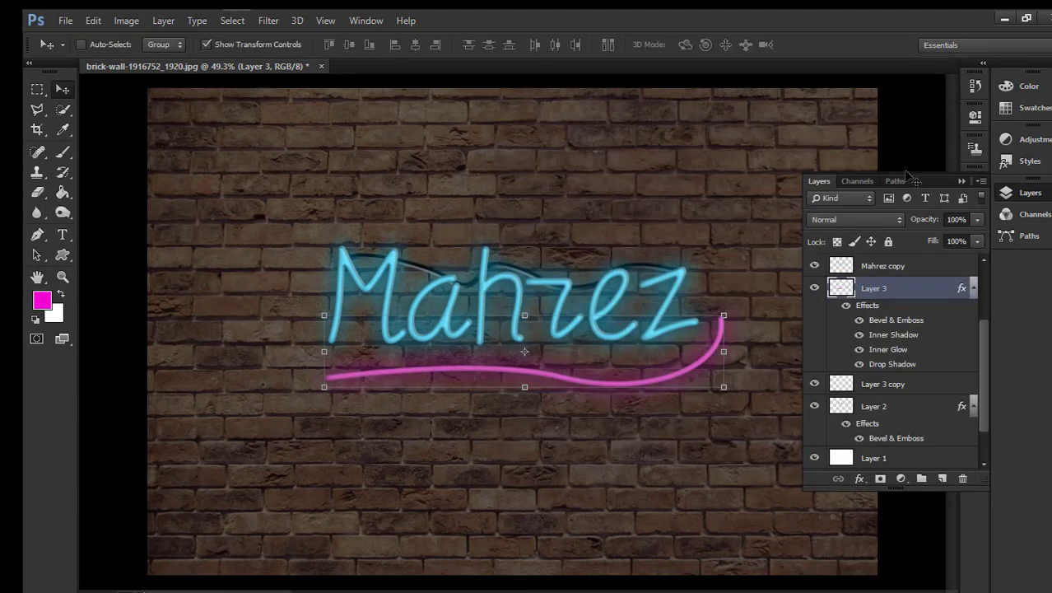
# Set the blue text layer's Inner Shadow to 44% opacity, 5 px distance, 20% choke and 0 px size.
pyautogui.moveTo(982, 391); pyautogui.dragTo(989, 350)
pyautogui.doubleClick(902, 266)
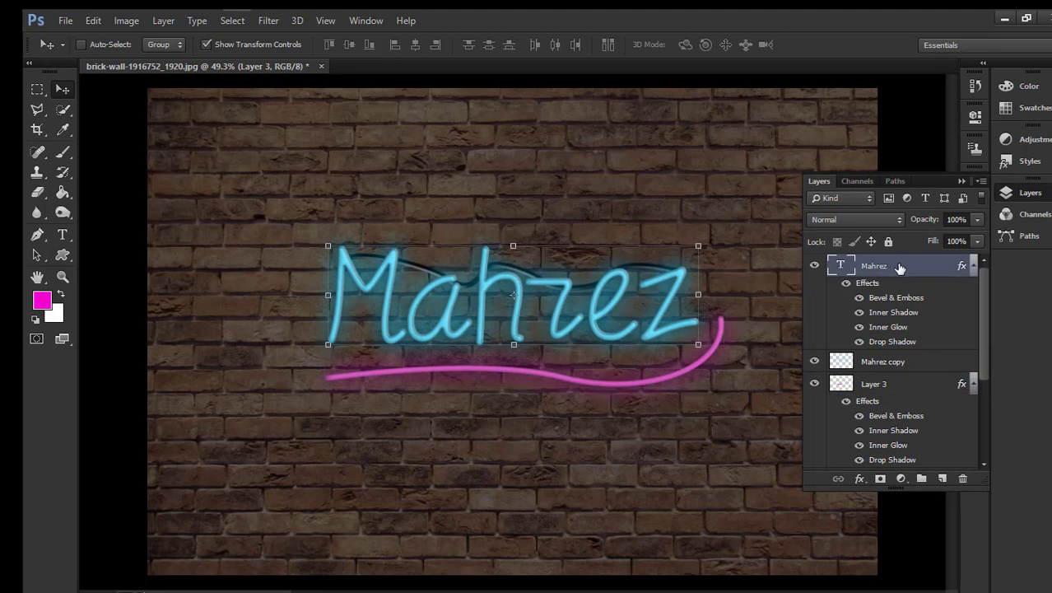
pyautogui.click(506, 253)
pyautogui.click(507, 254)
pyautogui.click(535, 254)
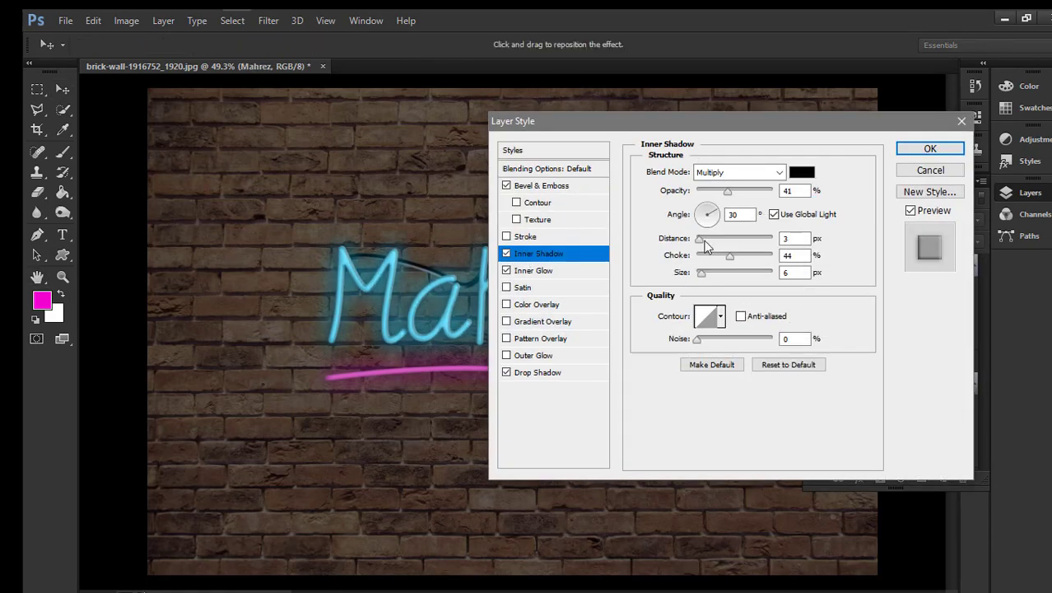
pyautogui.moveTo(730, 256); pyautogui.dragTo(696, 276)
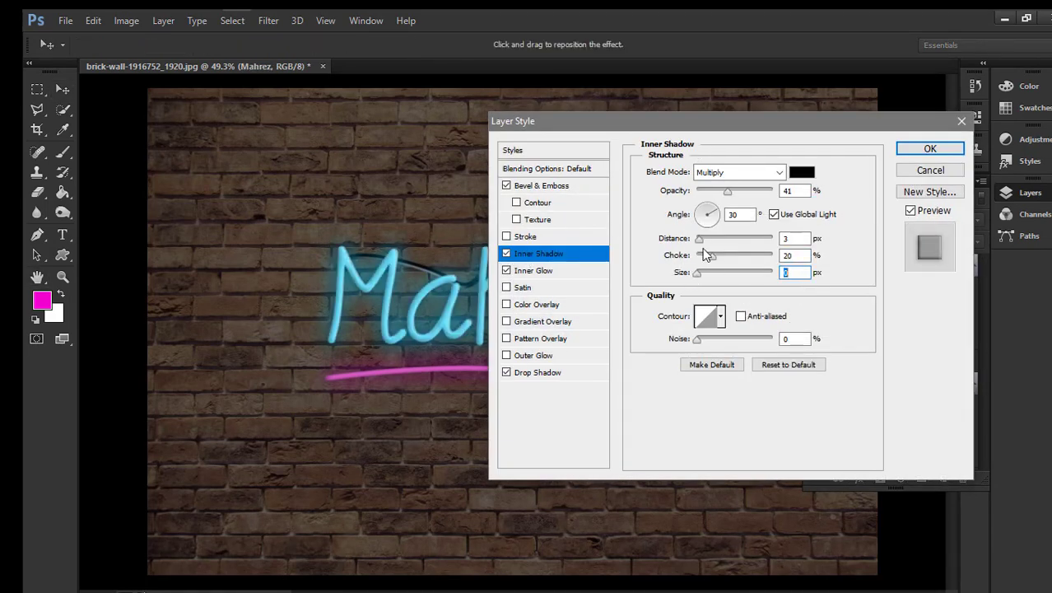
pyautogui.click(701, 241)
pyautogui.moveTo(727, 190); pyautogui.dragTo(749, 209)
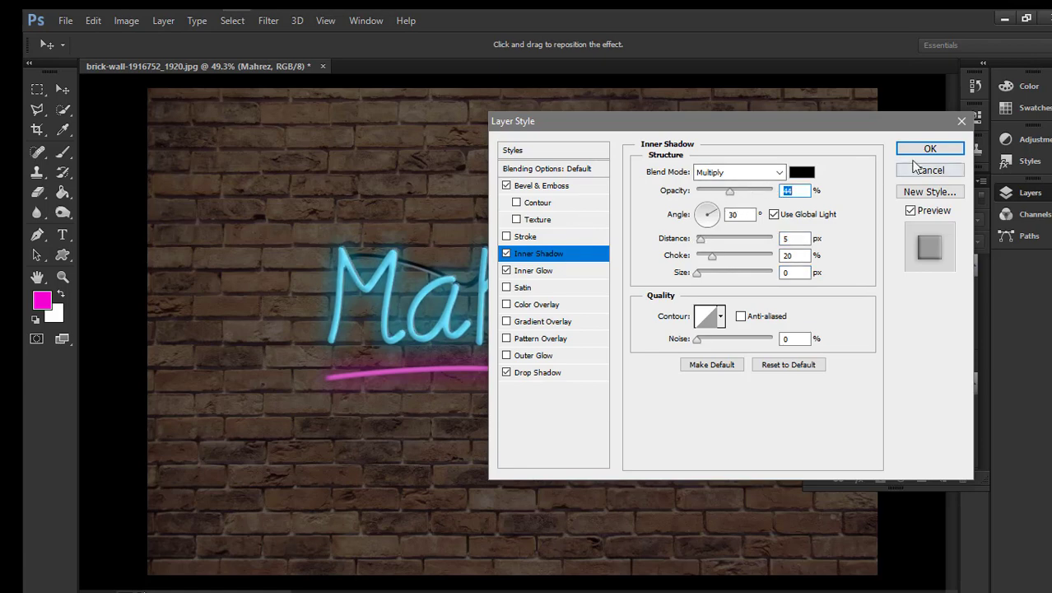
pyautogui.click(913, 149)
pyautogui.hotkey('ctrl', '+')
pyautogui.hotkey('ctrl', '+')
pyautogui.hotkey('ctrl', '+')
pyautogui.hotkey('ctrl', '0')
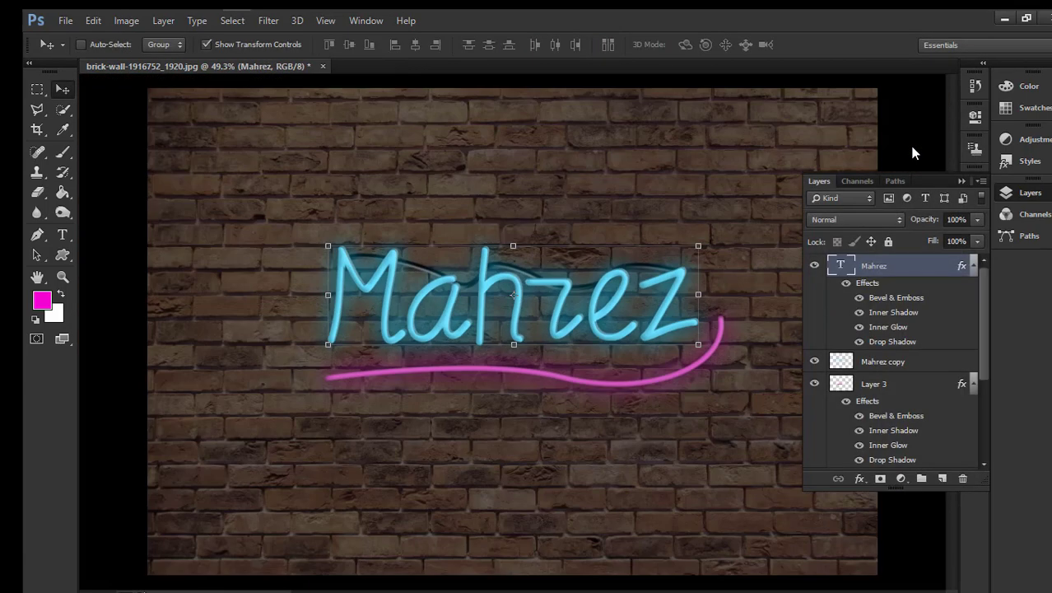
# Set the foreground colour to black (000000) and fill the Soft Light layer Layer 1 with it.
pyautogui.scroll(-5, 916, 353)
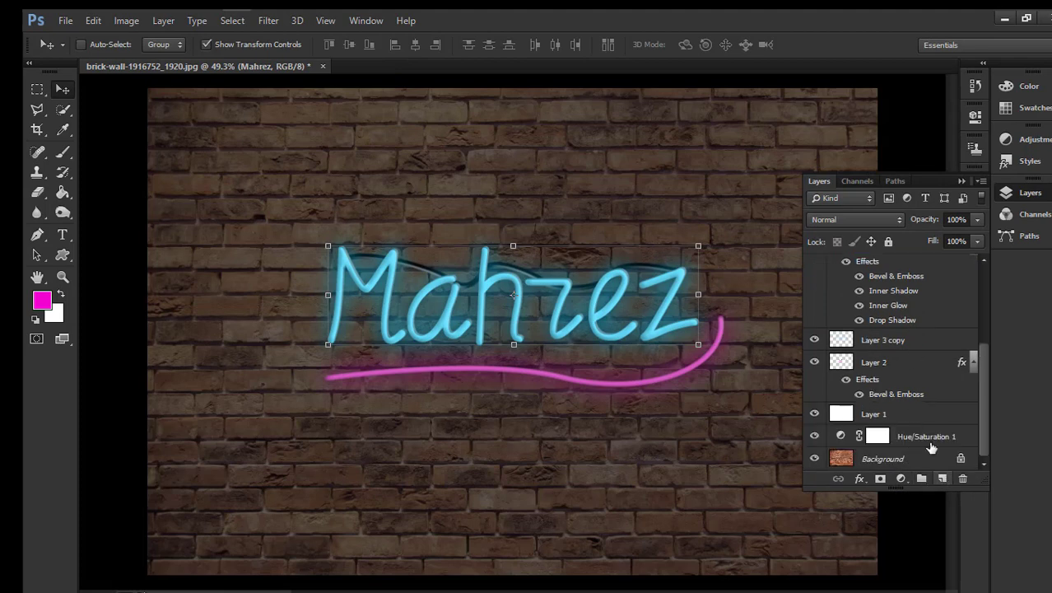
pyautogui.click(923, 415)
pyautogui.click(62, 192)
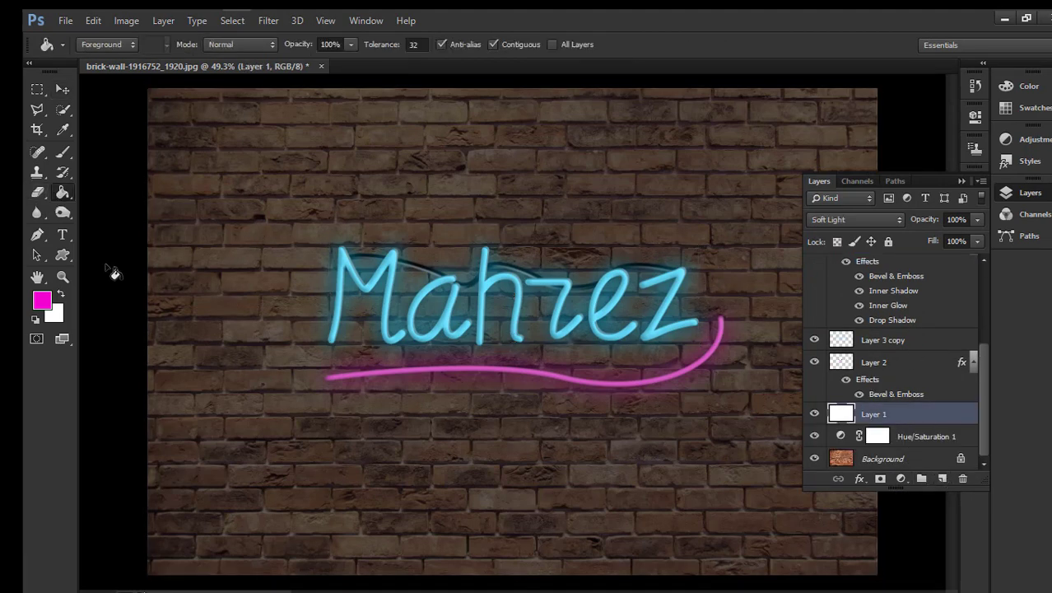
pyautogui.click(42, 300)
pyautogui.write('000000')
pyautogui.click(948, 178)
pyautogui.click(244, 346)
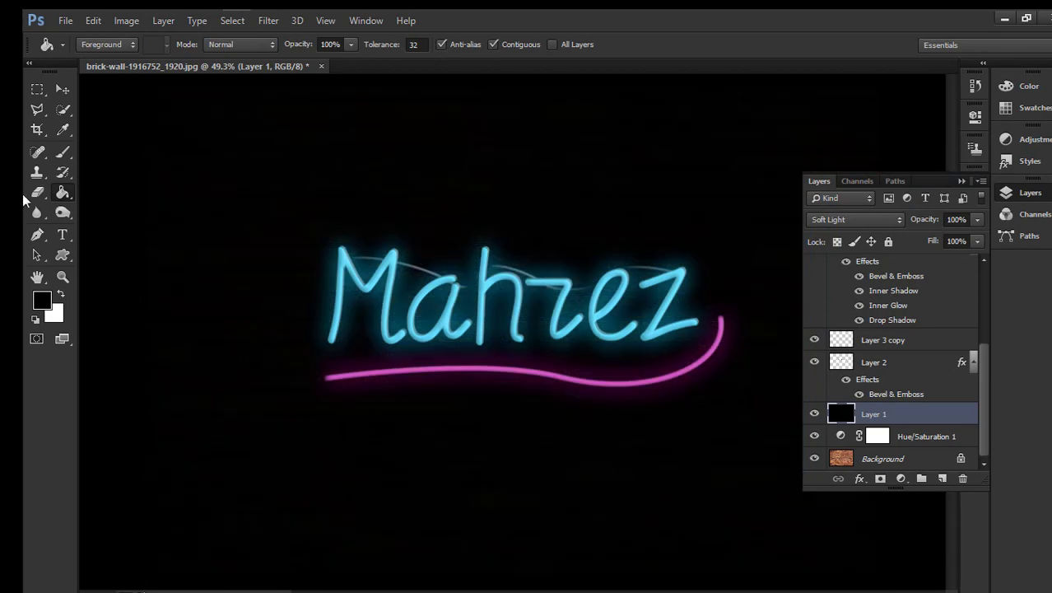
pyautogui.click(37, 192)
pyautogui.rightClick(319, 267)
pyautogui.moveTo(400, 302); pyautogui.dragTo(474, 303)
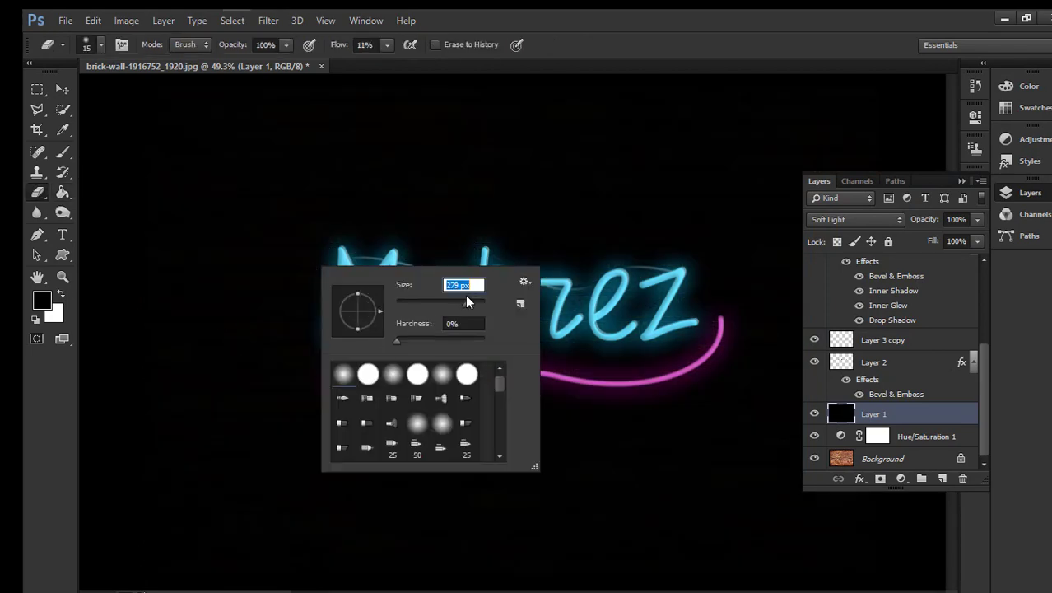
# Add a reversed radial Gradient Fill layer from black to transparent above Layer 1, and delete the black-filled Layer 1.
pyautogui.click(900, 479)
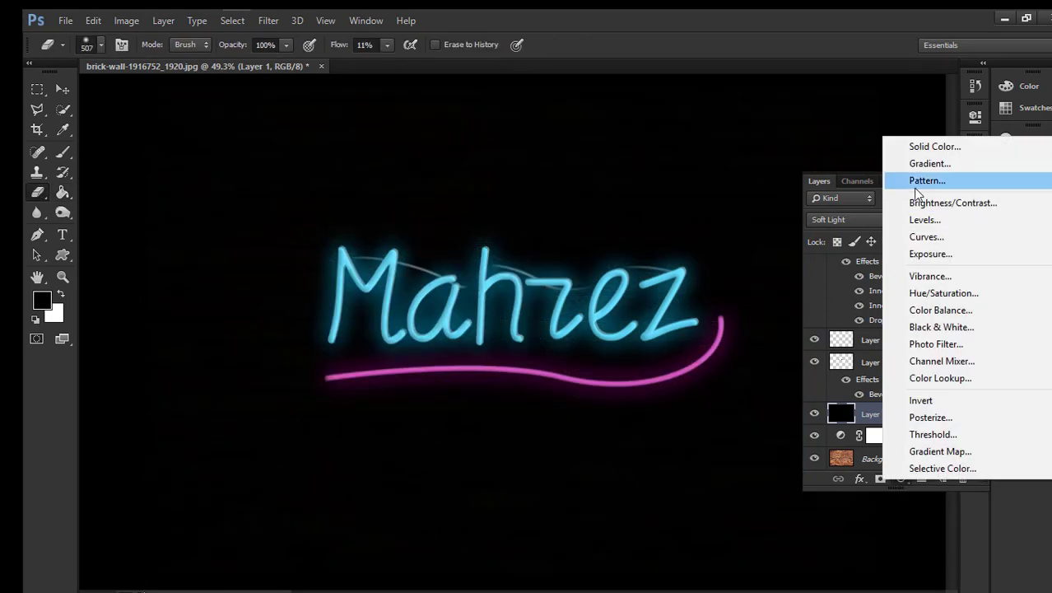
pyautogui.click(915, 160)
pyautogui.click(881, 161)
pyautogui.click(865, 187)
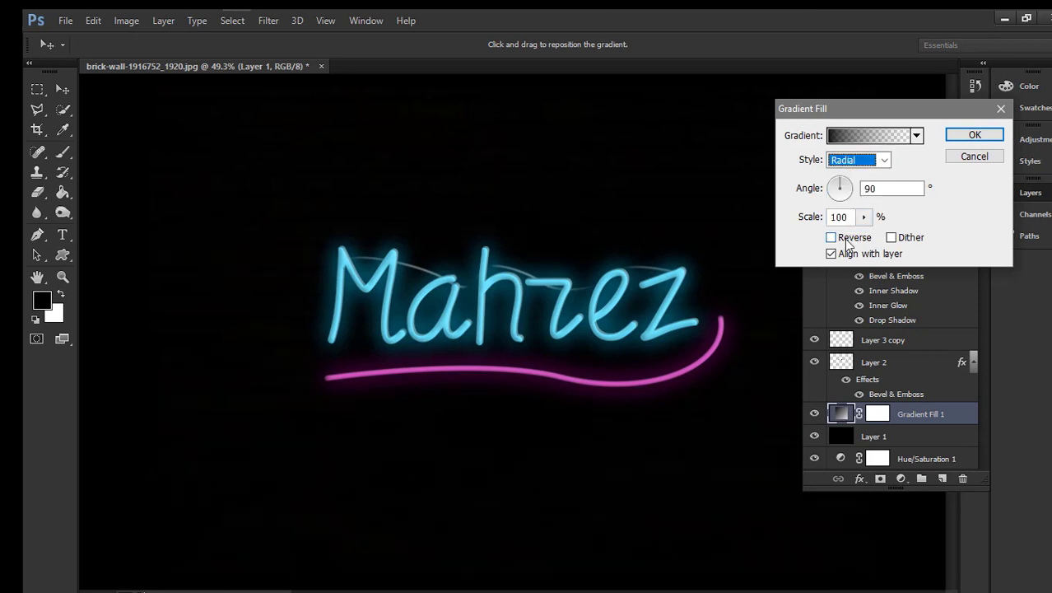
pyautogui.click(848, 239)
pyautogui.click(864, 216)
pyautogui.click(955, 137)
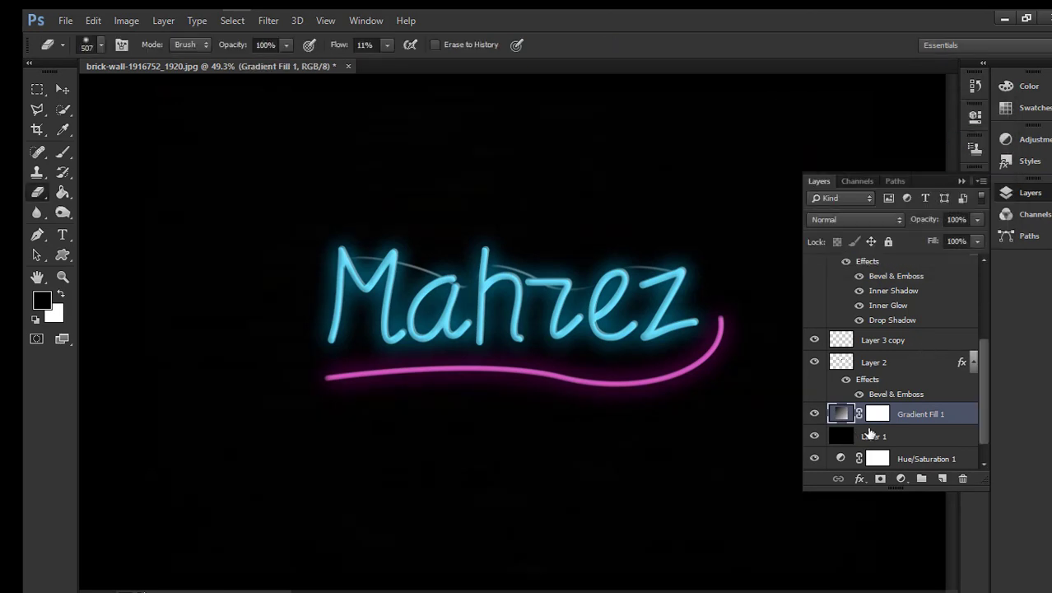
pyautogui.click(869, 435)
pyautogui.press('Delete')
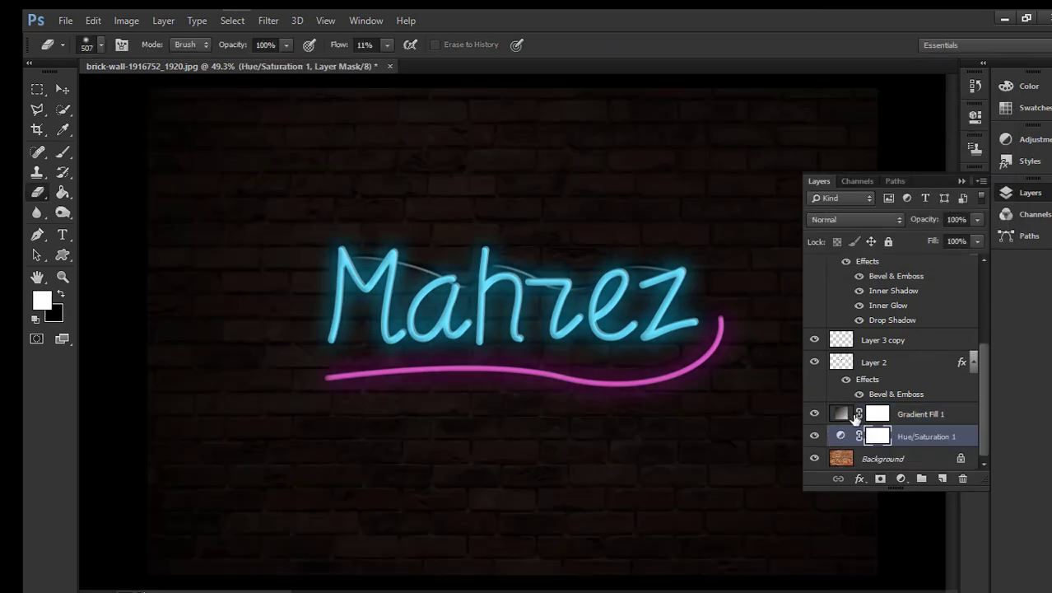
# Create a new layer above the gradient fill and set up a soft 296 px brush, undoing the test stroke.
pyautogui.click(918, 414)
pyautogui.click(941, 478)
pyautogui.click(63, 152)
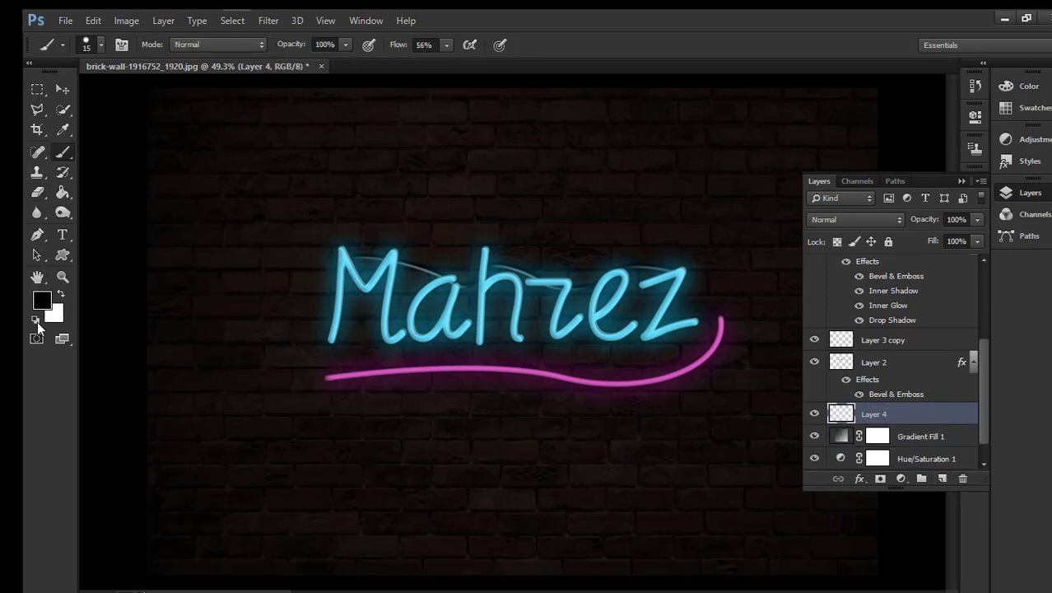
pyautogui.click(42, 301)
pyautogui.click(948, 179)
pyautogui.rightClick(331, 400)
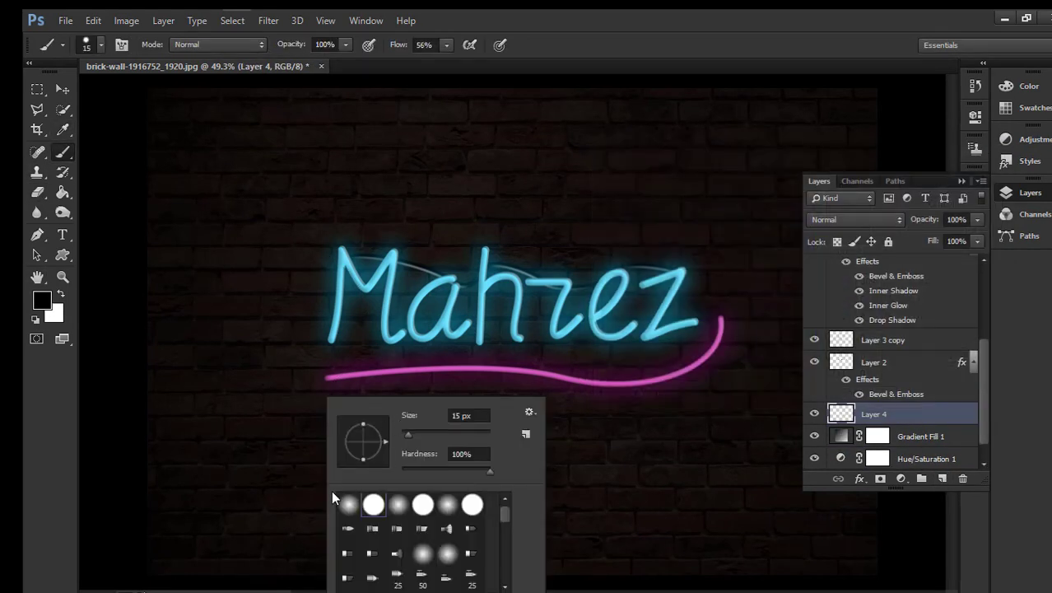
pyautogui.click(441, 435)
pyautogui.click(476, 433)
pyautogui.moveTo(314, 408); pyautogui.dragTo(532, 393)
pyautogui.hotkey('ctrl', 'z')
# Paint a broad soft magenta stroke in e304c1 along the underline on the new layer.
pyautogui.click(46, 306)
pyautogui.click(788, 211)
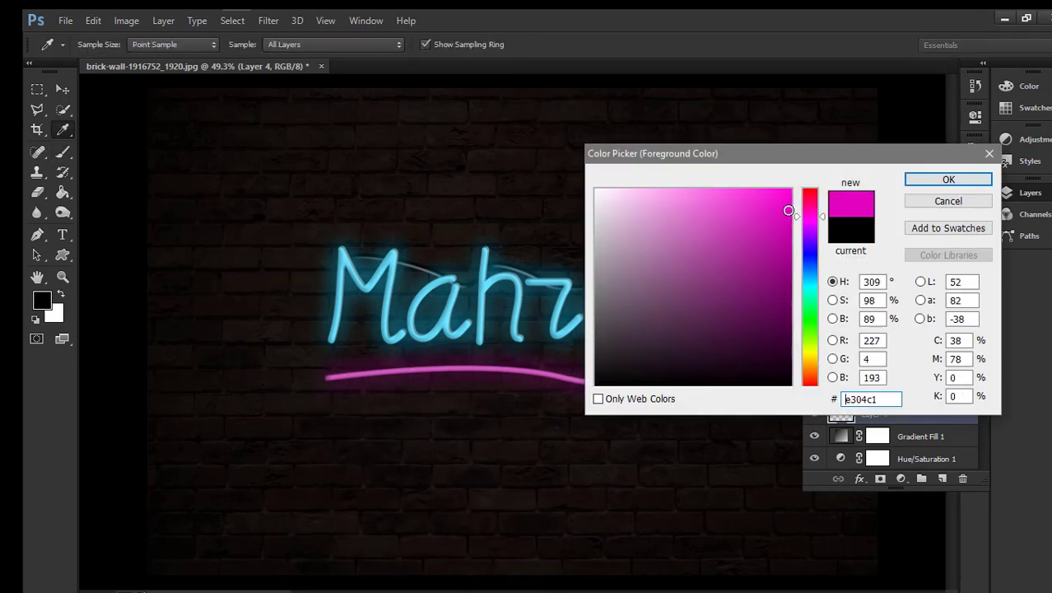
pyautogui.press('Return')
pyautogui.moveTo(354, 395)
pyautogui.mouseDown()
pyautogui.moveTo(519, 398)
pyautogui.moveTo(646, 384)
pyautogui.moveTo(711, 349)
pyautogui.mouseUp()
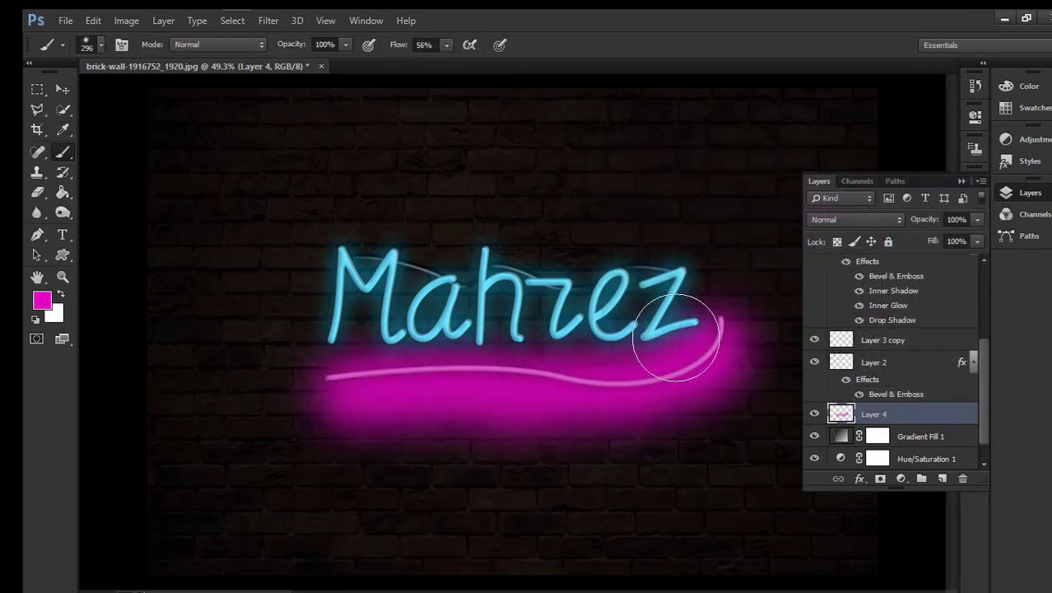
# Paint a broad soft area of blue 00ccff behind the neon text on the same layer.
pyautogui.click(41, 306)
pyautogui.write('00ccff')
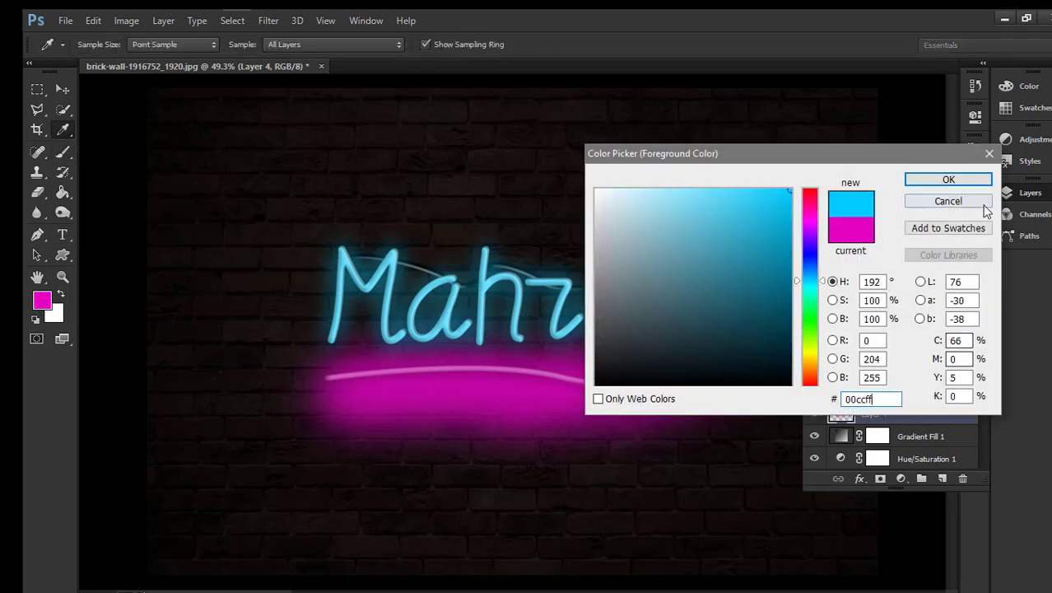
pyautogui.press('Return')
pyautogui.moveTo(341, 271)
pyautogui.mouseDown()
pyautogui.moveTo(364, 233)
pyautogui.moveTo(395, 317)
pyautogui.moveTo(487, 261)
pyautogui.moveTo(516, 300)
pyautogui.moveTo(622, 282)
pyautogui.moveTo(681, 286)
pyautogui.moveTo(419, 260)
pyautogui.mouseUp()
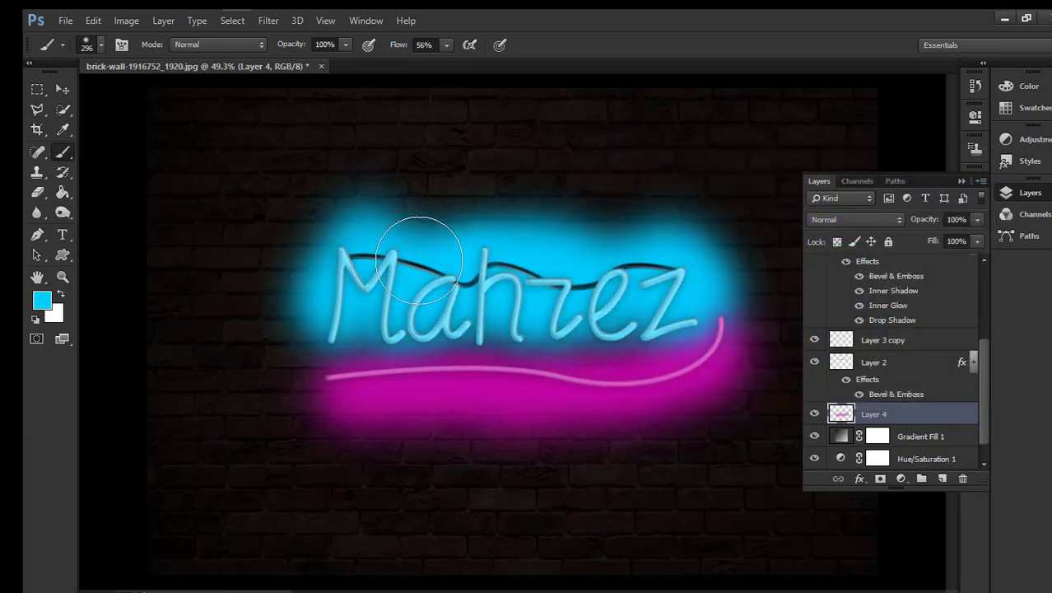
# Set the painted glow layer's blend mode to Soft Light after trying Lighten, and collapse the layer list to view the result.
pyautogui.click(855, 219)
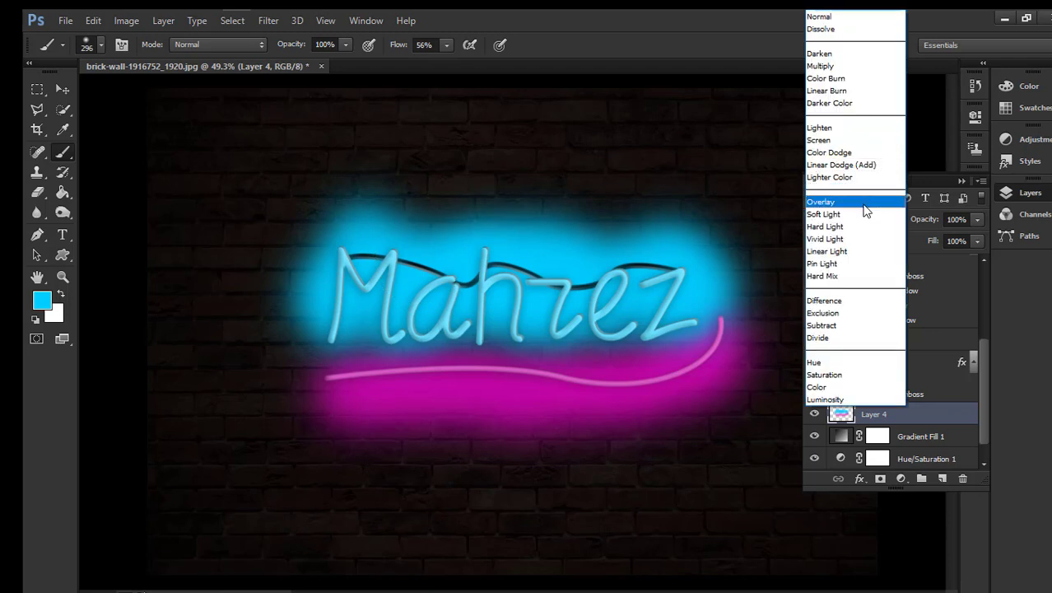
pyautogui.click(866, 129)
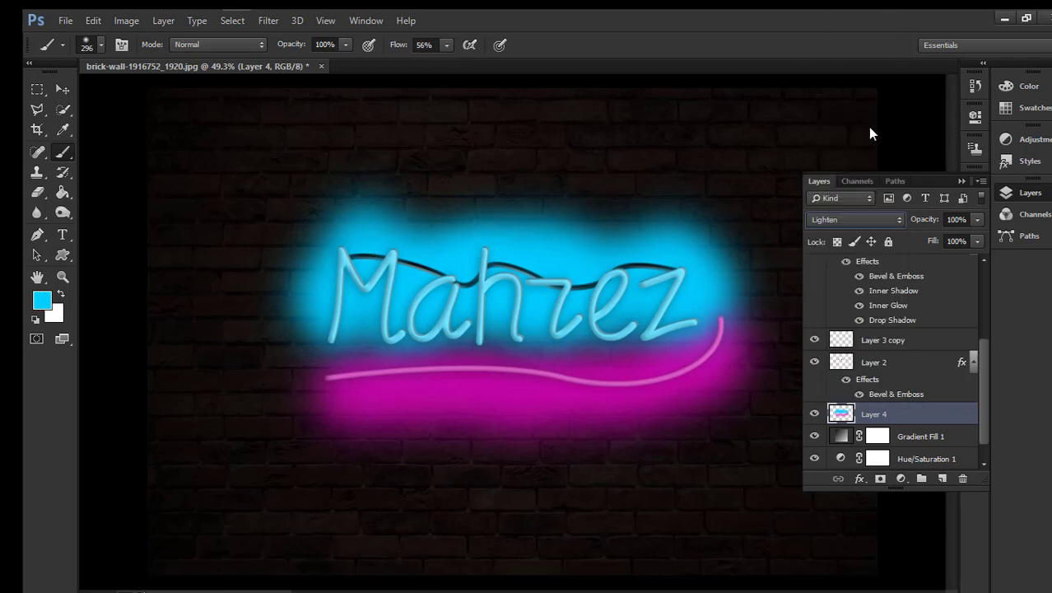
pyautogui.click(866, 219)
pyautogui.click(864, 216)
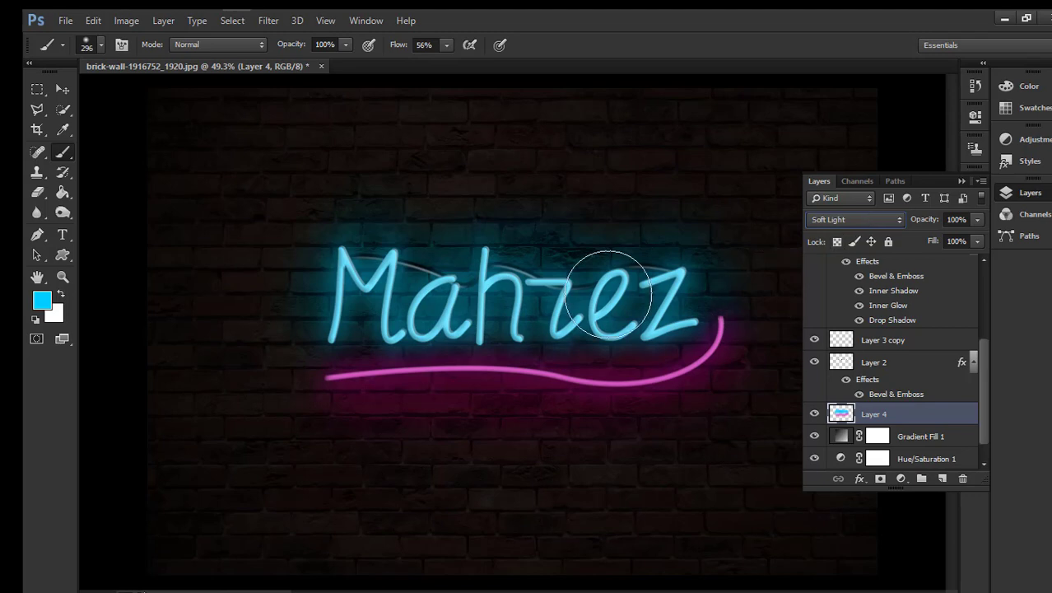
pyautogui.hotkey('ctrl', '+')
pyautogui.hotkey('ctrl', '+')
pyautogui.hotkey('ctrl', '+')
pyautogui.hotkey('ctrl', '0')
pyautogui.click(1018, 200)
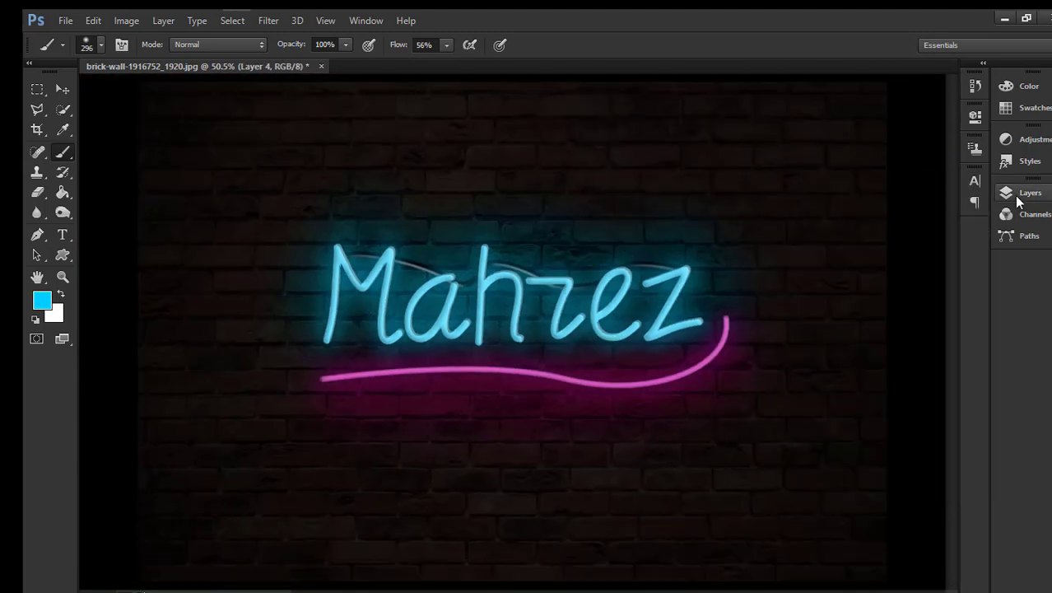